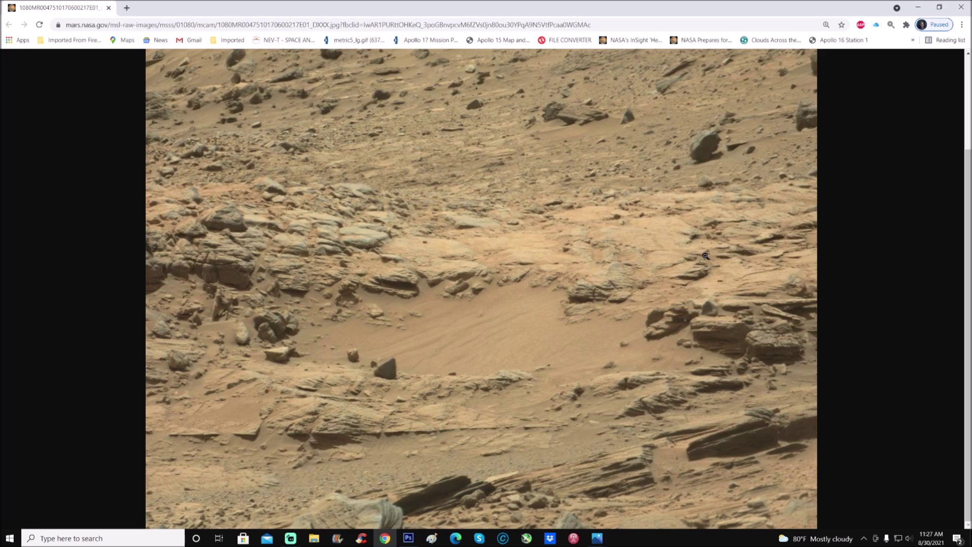
- View the circled slab and its enlarged inset in MARS SOL 1080MR.png in Photos, and minimize the picture
mouse_move(598, 539)
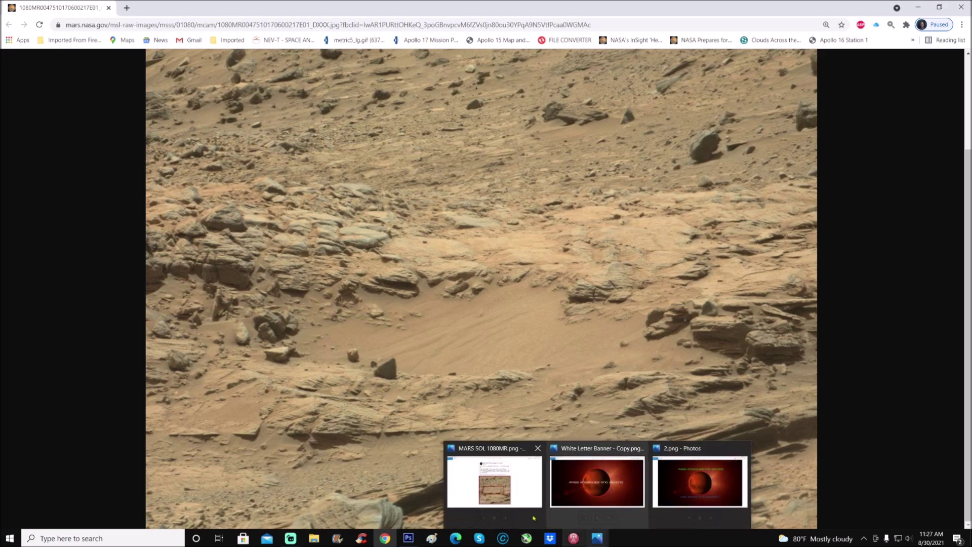
left_click(533, 517)
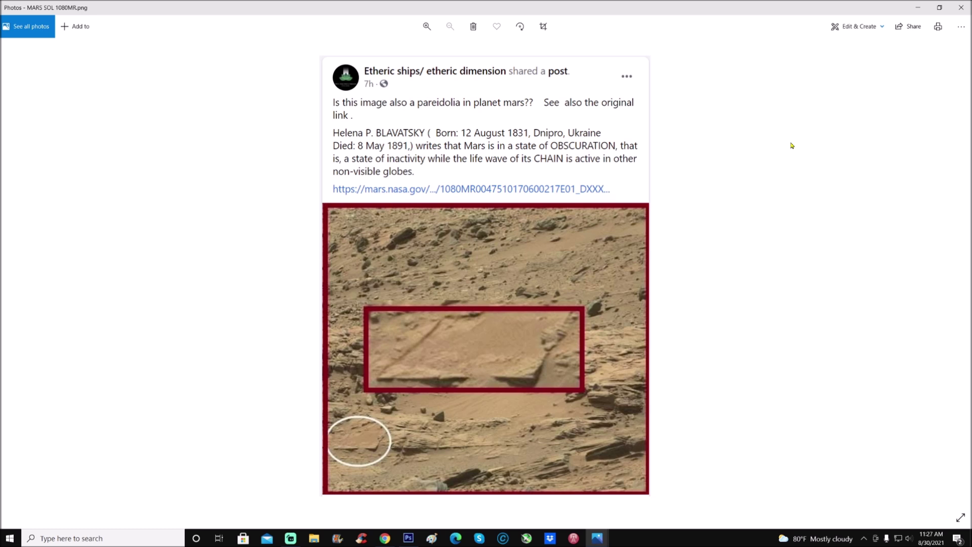
scroll(311, 379, "up", 2)
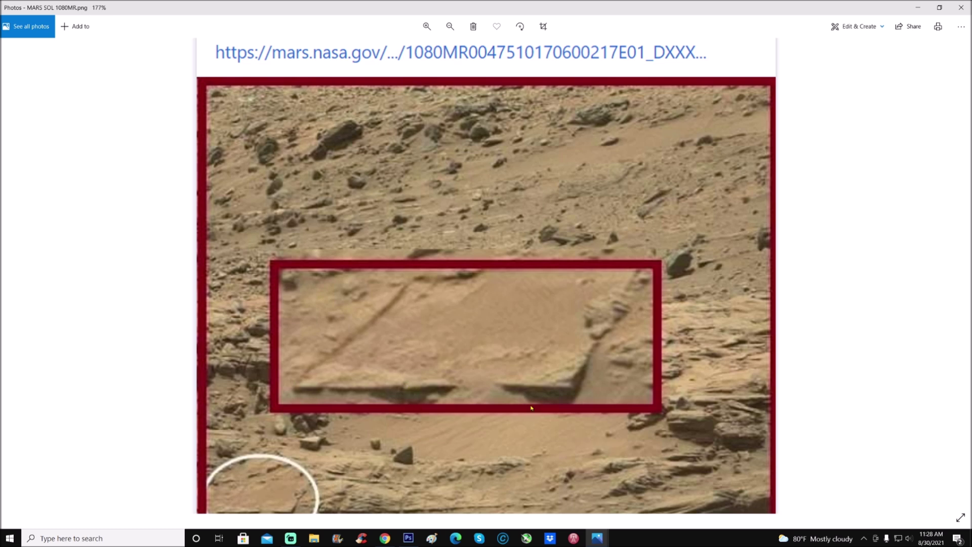
scroll(637, 338, "down", 5)
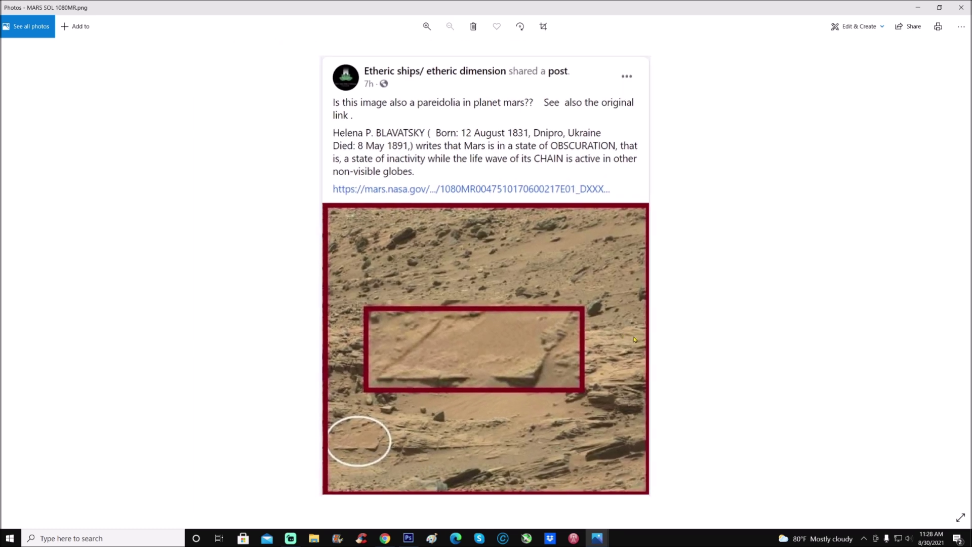
left_click(917, 8)
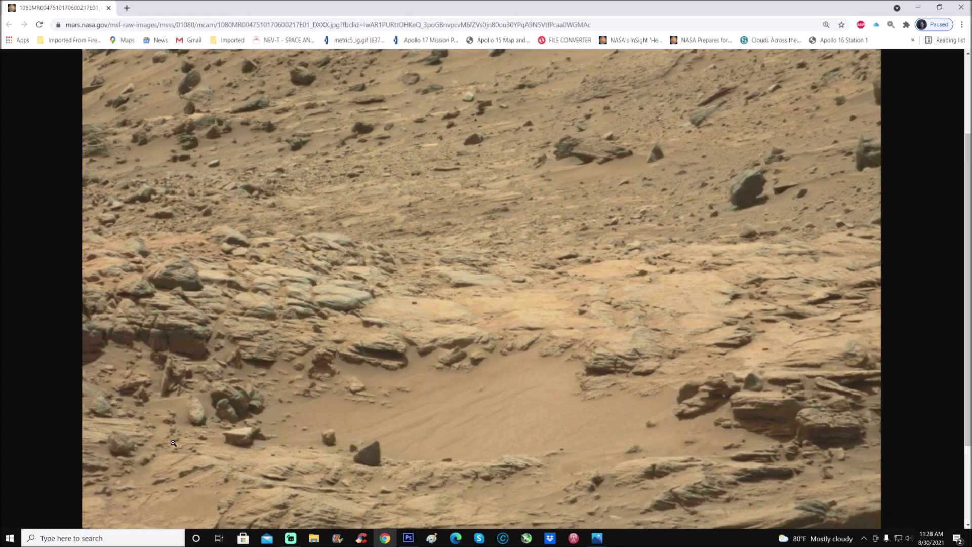
- Examine the flat slab near the lower-left edge of the original NASA Mars image in the browser
left_click(217, 428)
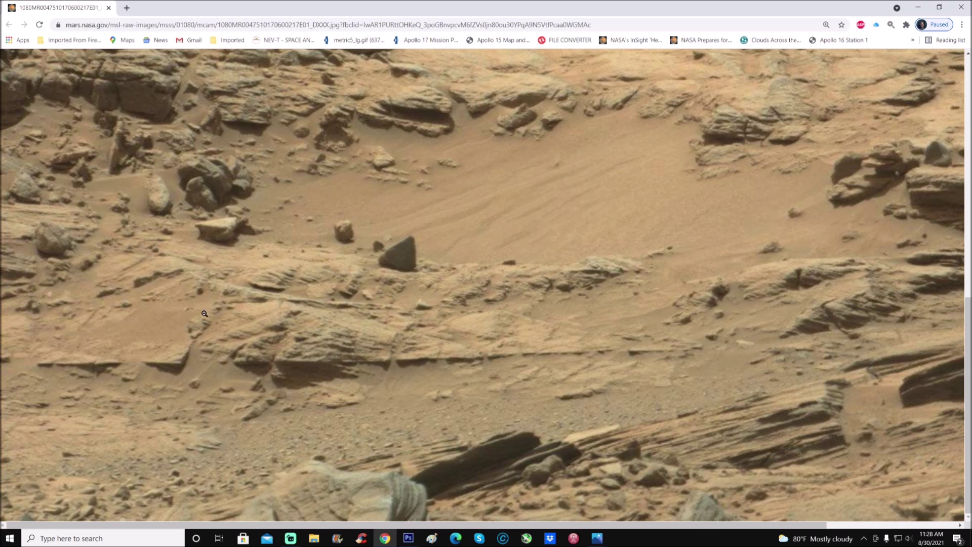
scroll(551, 329, "up", 2)
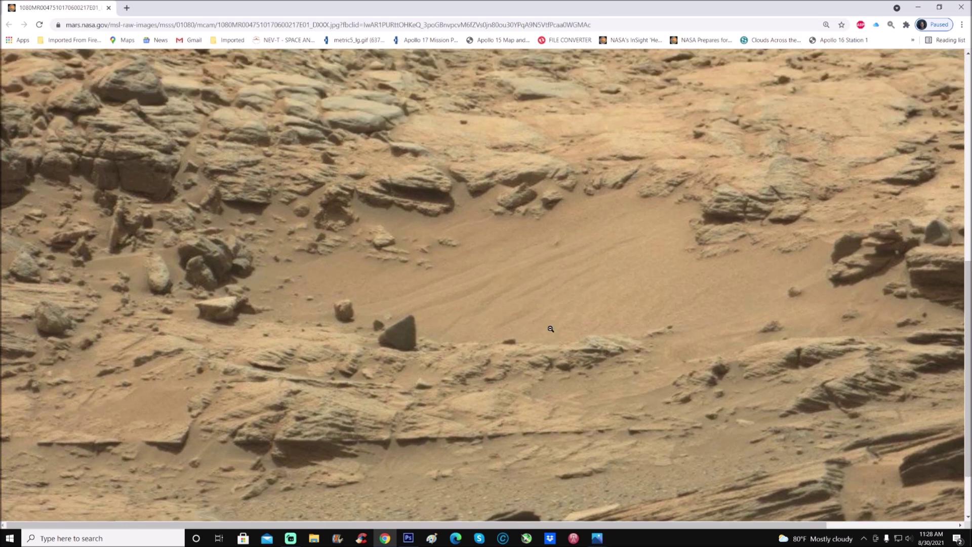
key("ctrl+minus")
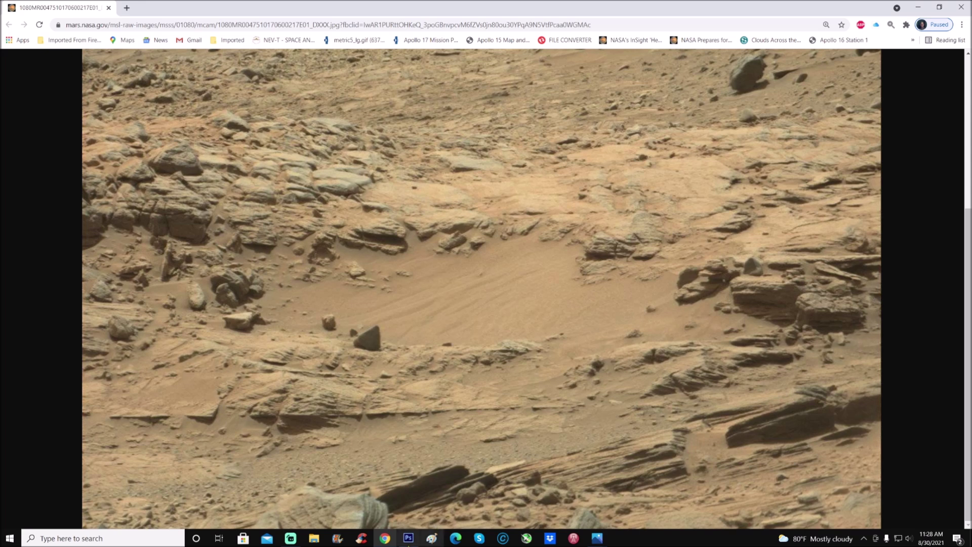
- Switch to Photoshop and magnify the flat slab near the lower-left edge of the Mars image
left_click(408, 538)
scroll(355, 360, "up", 10)
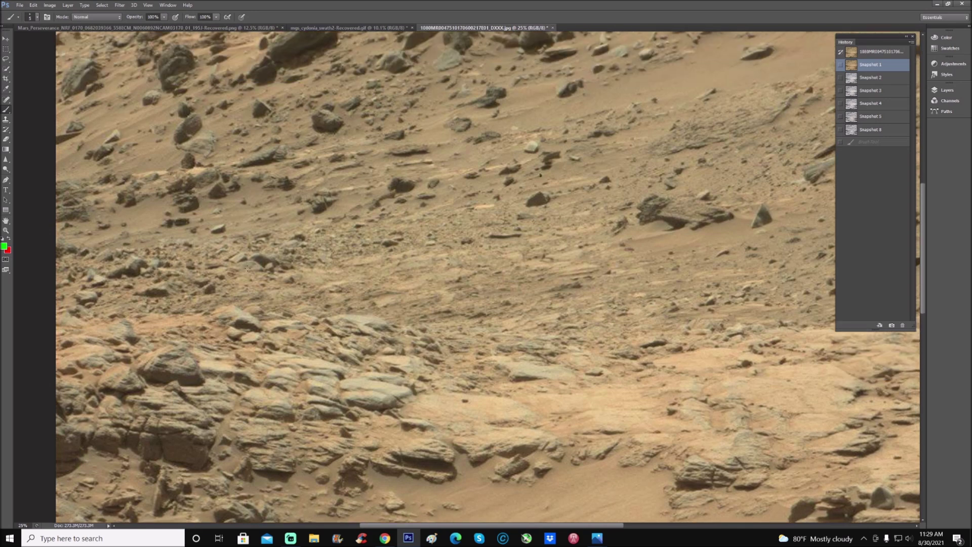
scroll(227, 270, "down", 10)
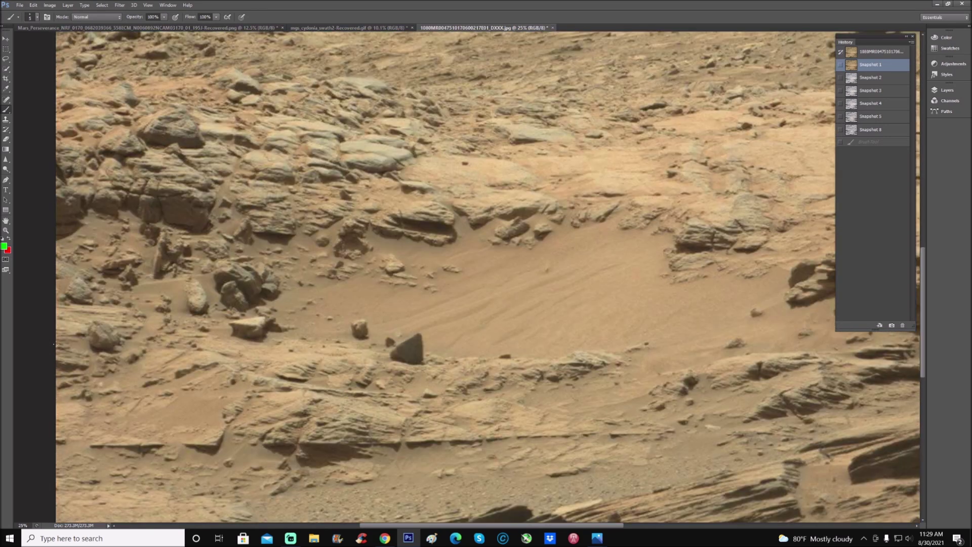
left_click(6, 230)
left_click_drag(103, 404, 157, 404)
scroll(105, 355, "down", 6)
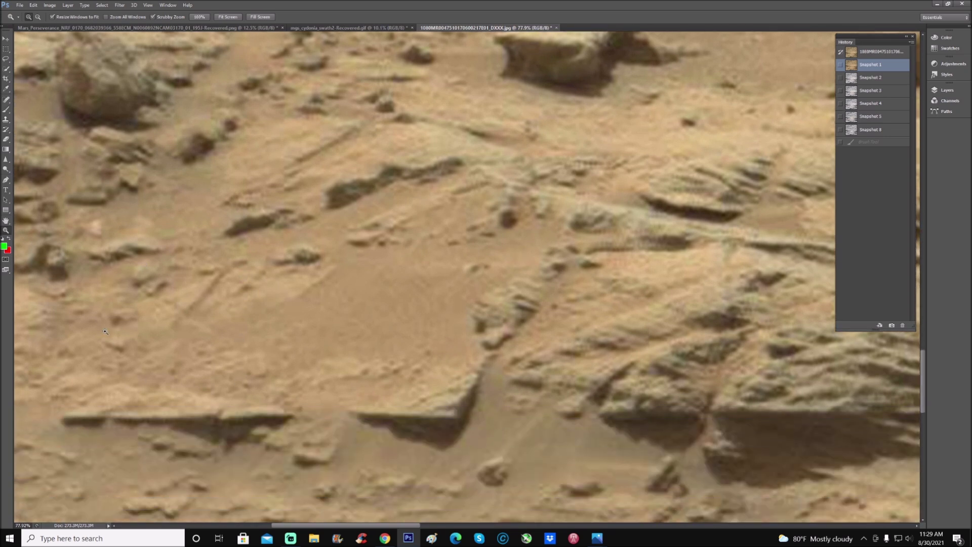
- Trace the slab's front edge and right corner with green brush strokes, and restore Snapshot 1 to clear them
left_click(6, 109)
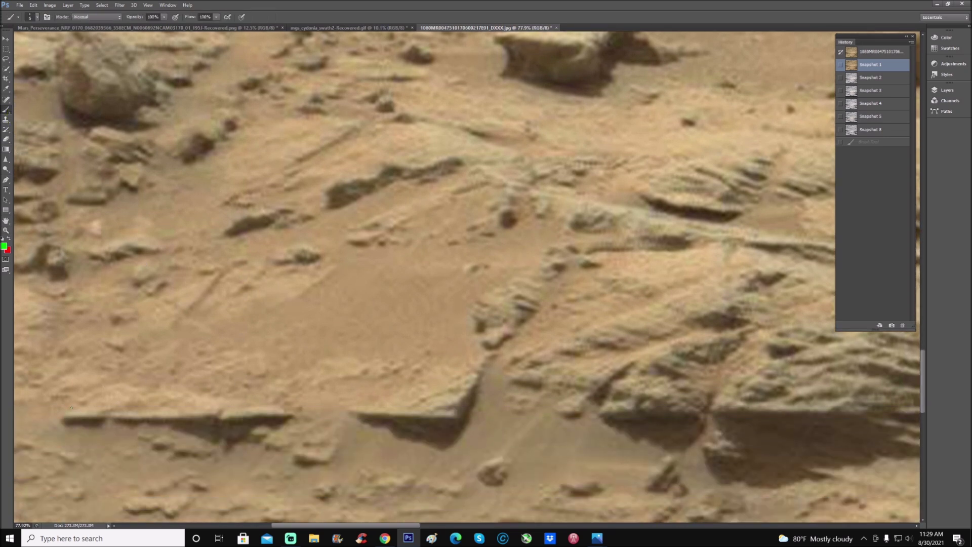
mouse_move(63, 417)
left_mouse_down()
mouse_move(450, 420)
mouse_move(500, 364)
left_mouse_up()
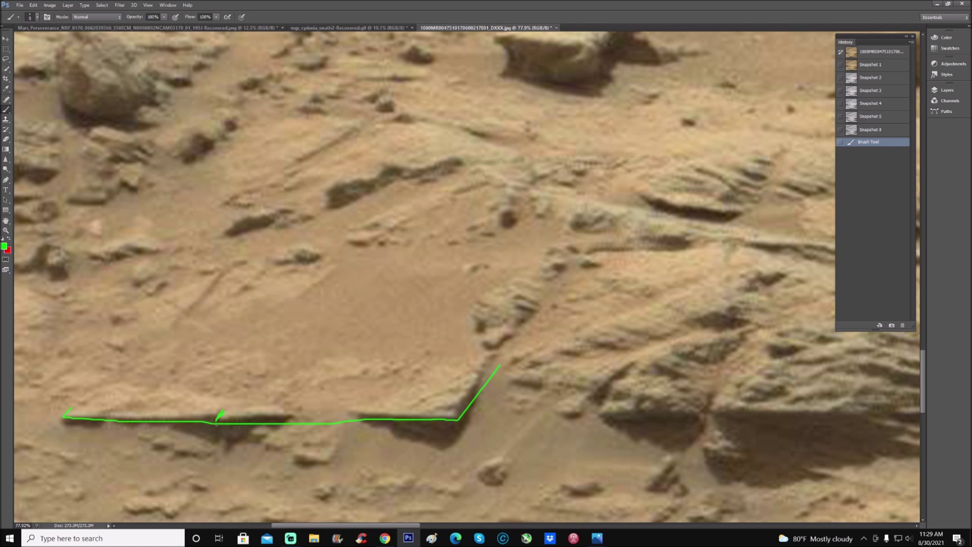
mouse_move(216, 420)
left_mouse_down()
mouse_move(219, 438)
mouse_move(221, 419)
left_mouse_up()
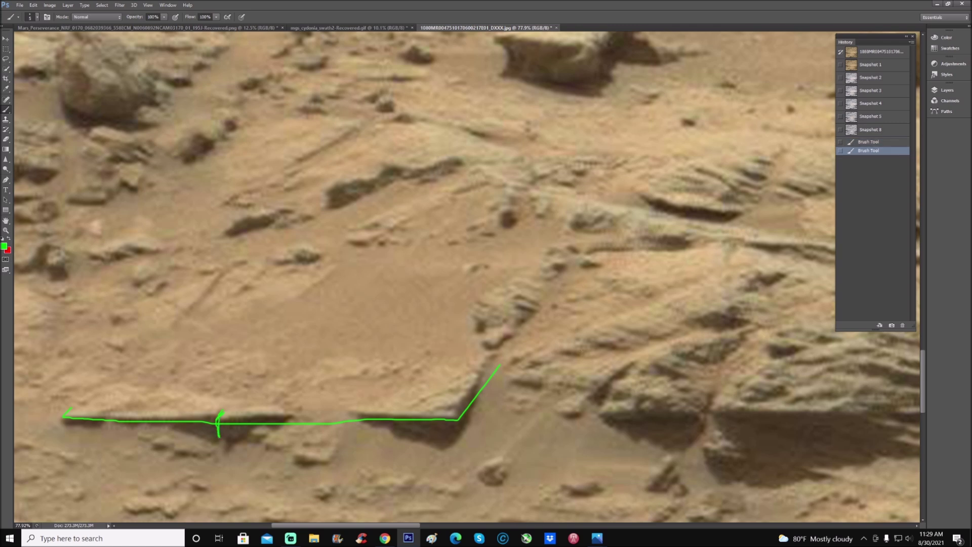
left_click_drag(323, 419, 376, 404)
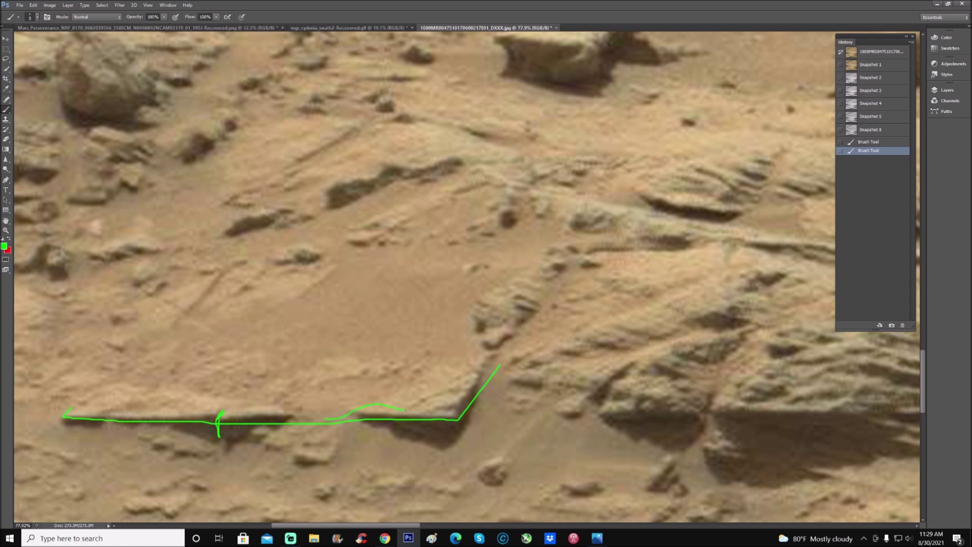
left_click_drag(449, 405, 468, 370)
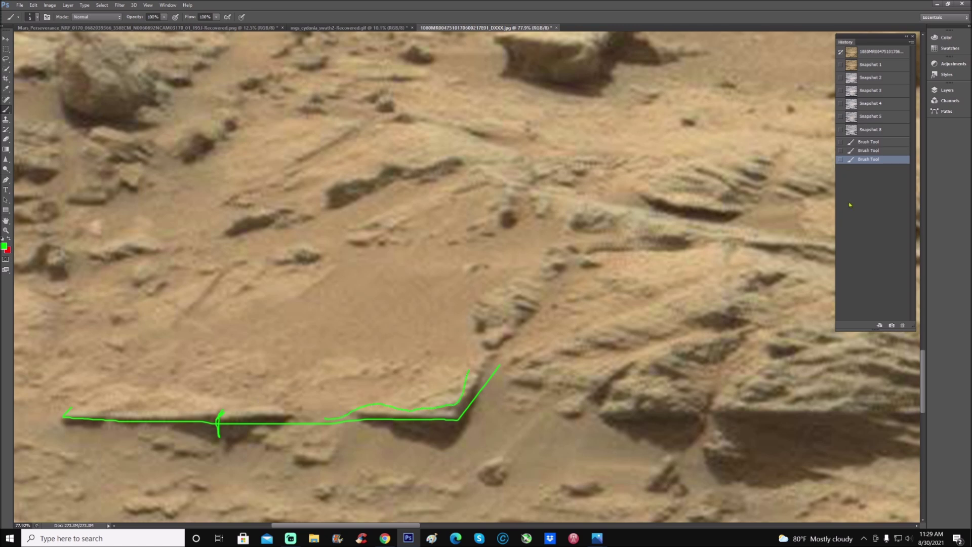
left_click(890, 65)
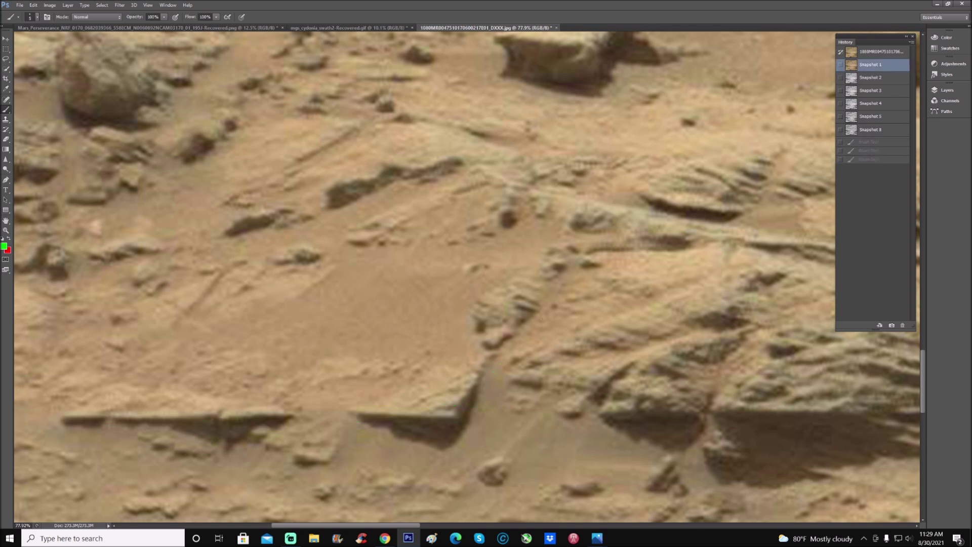
- Mark the slab's thick right corner and left front edge in green, and revert the image to Snapshot 1
mouse_move(420, 413)
left_mouse_down()
mouse_move(461, 410)
mouse_move(412, 417)
left_mouse_up()
left_click_drag(105, 421, 215, 418)
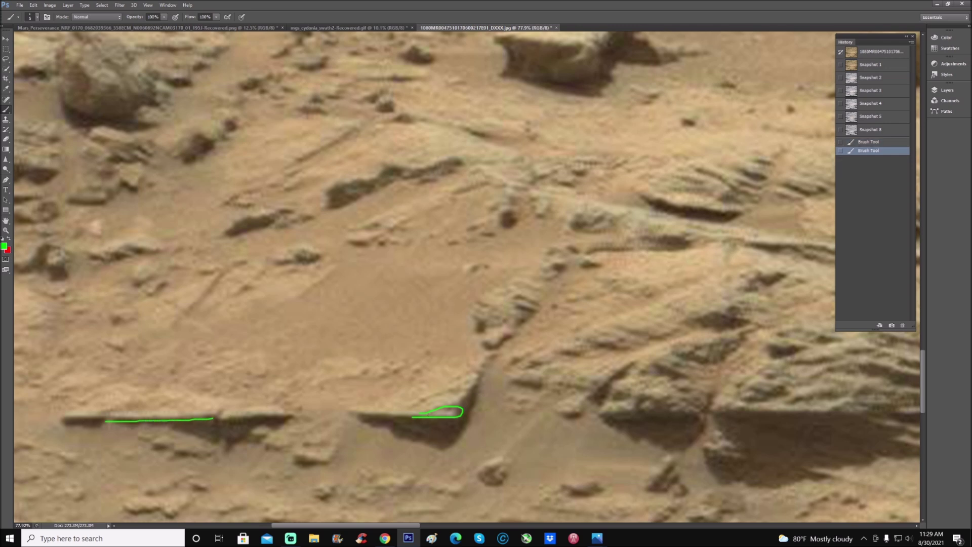
left_click_drag(458, 417, 467, 431)
left_click(870, 64)
- Circle the dark spot on the wedge-shaped rock above the slab, mark its lower corner with an arrow, and revert to Snapshot 1
key("ctrl+minus")
key("ctrl+minus")
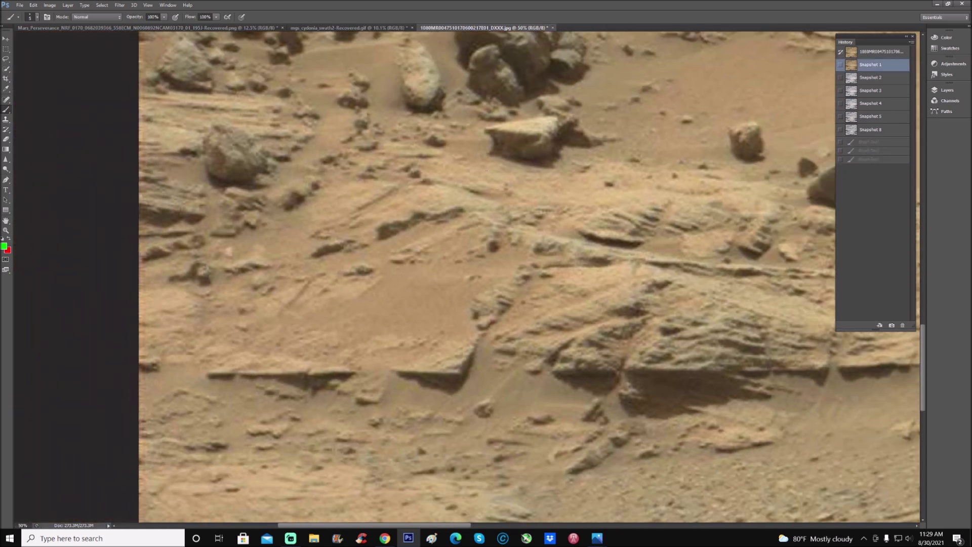
scroll(676, 203, "up", 3)
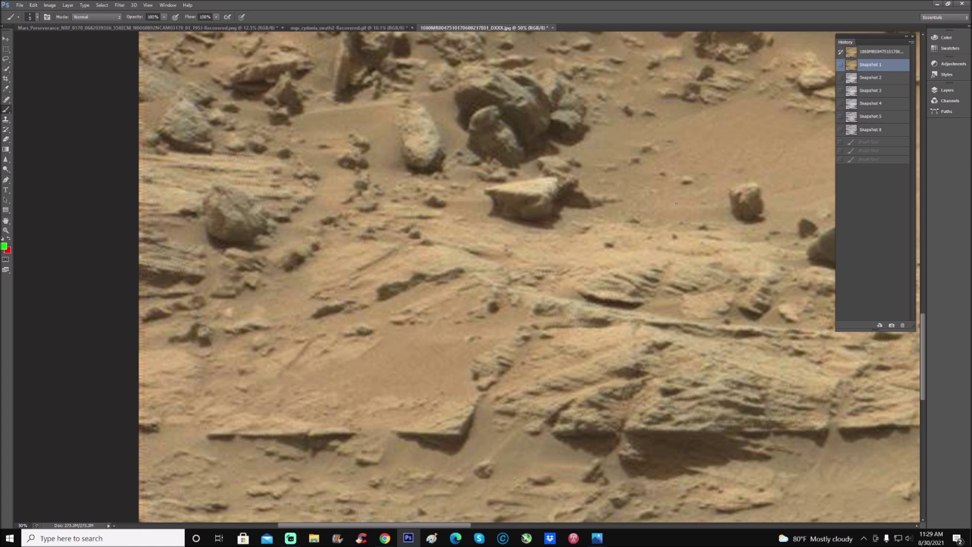
scroll(677, 203, "down", 1)
scroll(630, 221, "up", 3)
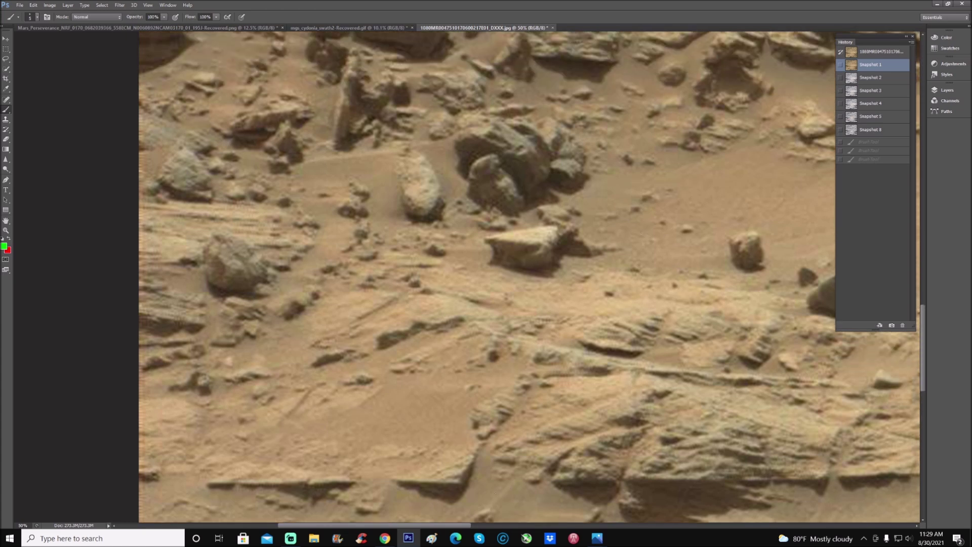
left_click_drag(448, 525, 476, 525)
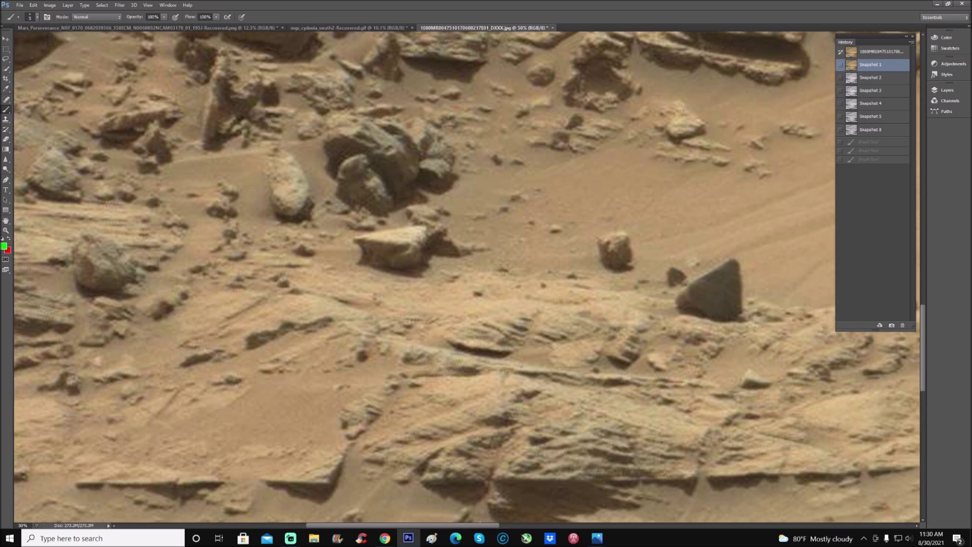
scroll(467, 276, "up", 2)
scroll(425, 405, "up", 2)
key("ctrl+plus")
key("ctrl+plus")
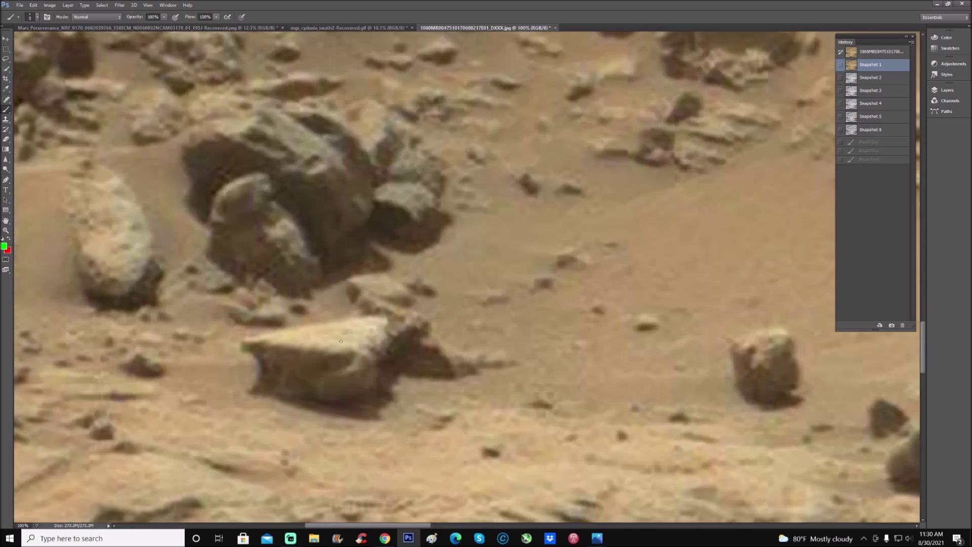
left_click_drag(341, 342, 393, 355)
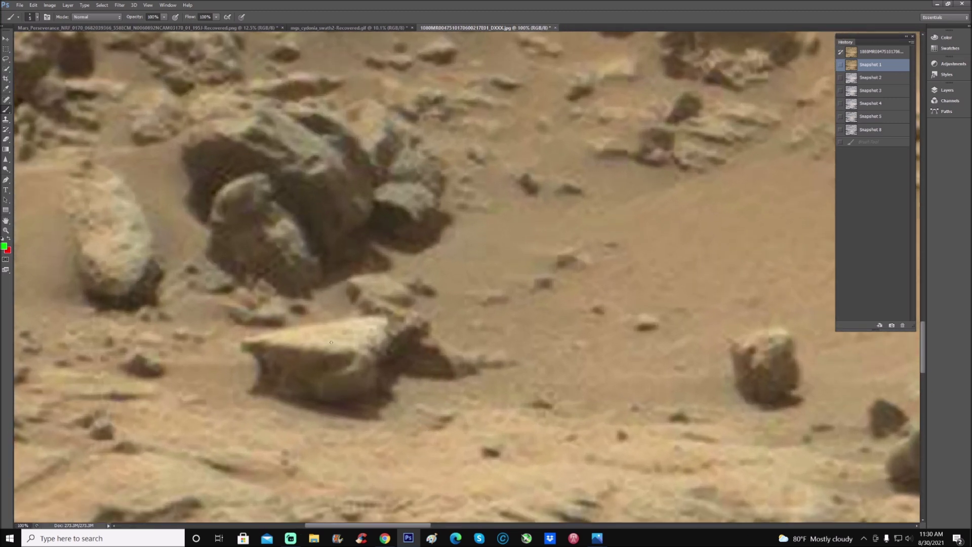
mouse_move(315, 348)
left_mouse_down()
mouse_move(324, 377)
mouse_move(357, 365)
mouse_move(343, 346)
left_mouse_up()
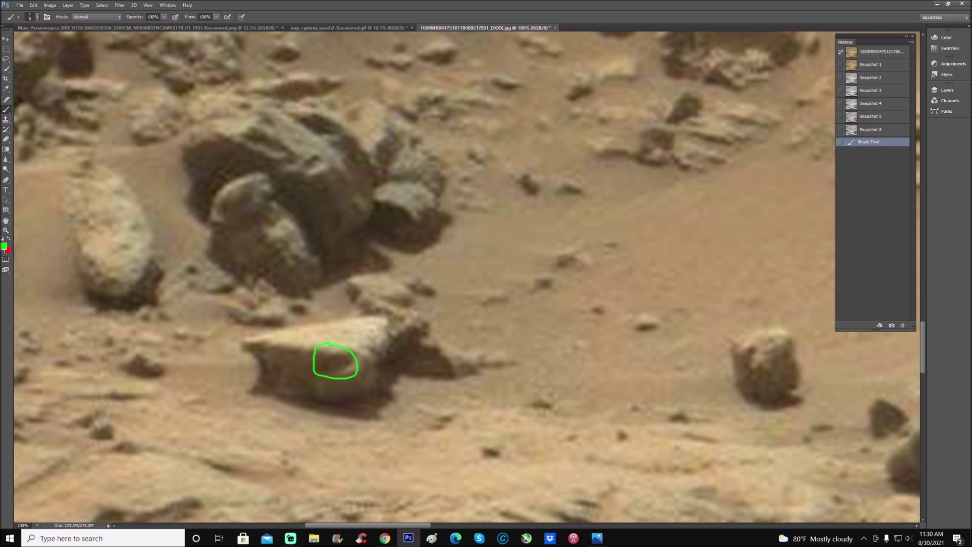
mouse_move(437, 385)
left_mouse_down()
mouse_move(365, 405)
mouse_move(378, 399)
mouse_move(378, 382)
left_mouse_up()
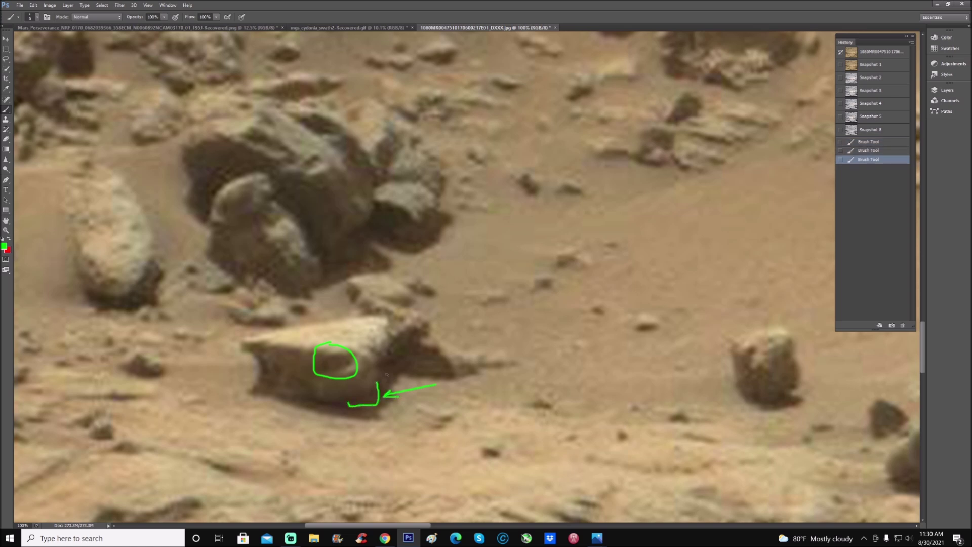
left_click(870, 65)
- Circle the pale rectangular block among the rubble in the upper part of the image with the green brush
key("ctrl+minus")
scroll(467, 276, "up", 5)
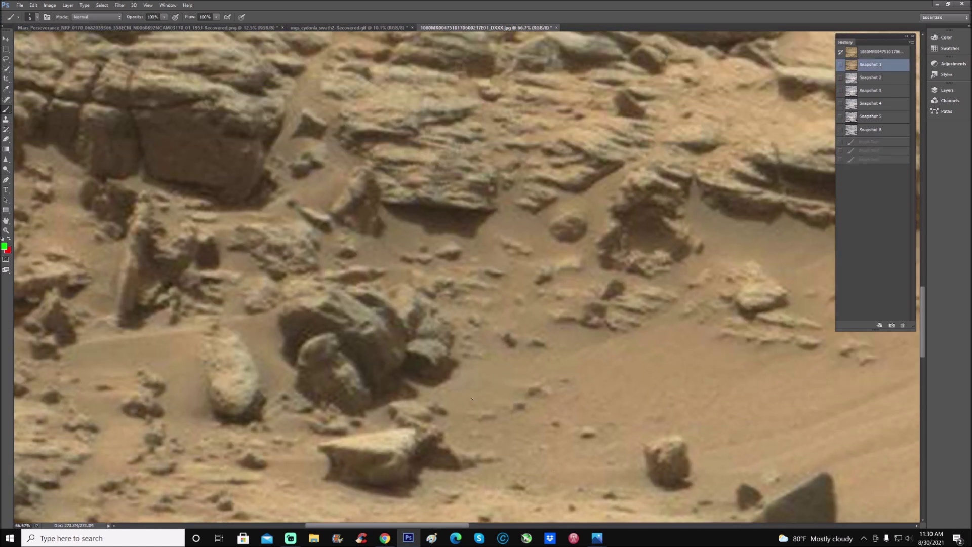
left_click_drag(354, 66, 673, 506)
left_click_drag(387, 525, 423, 525)
scroll(561, 426, "up", 6)
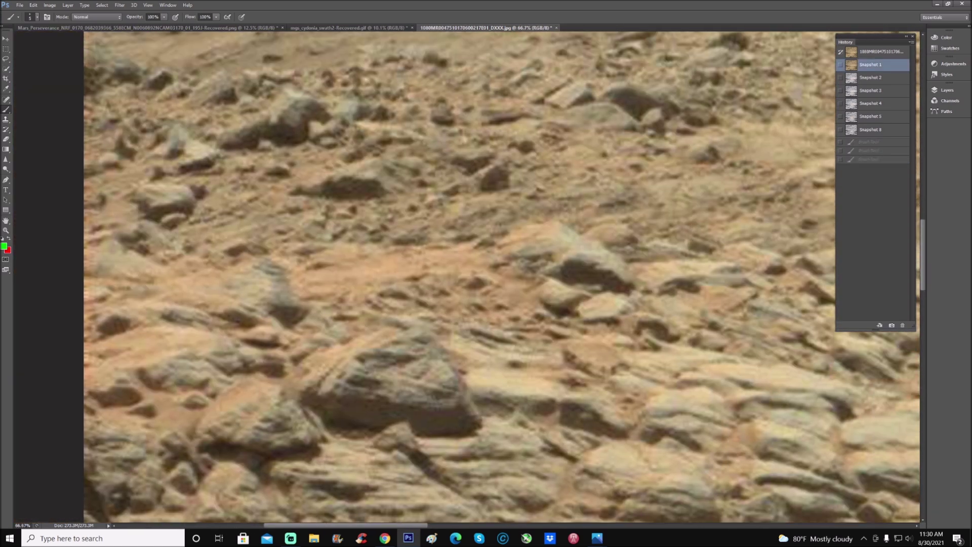
scroll(561, 426, "up", 2)
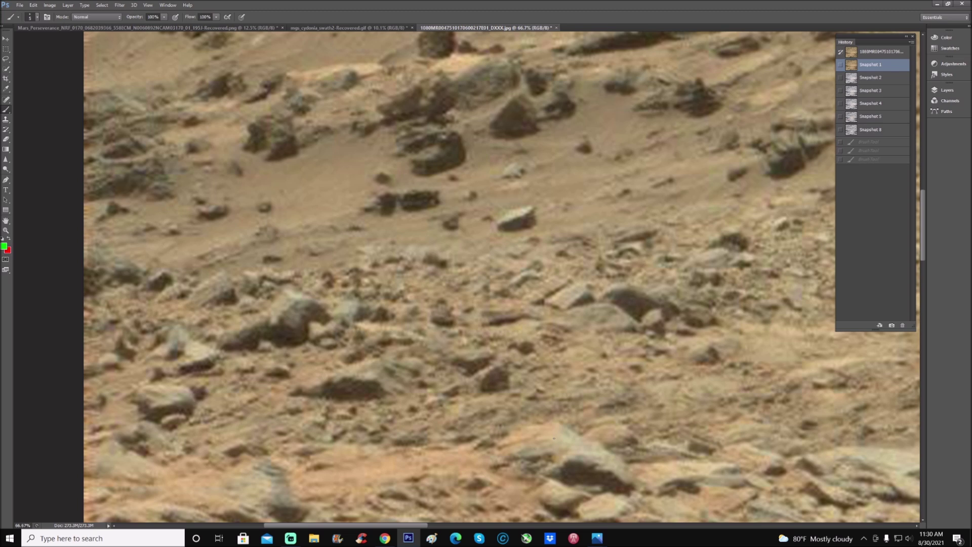
scroll(381, 345, "right", 5)
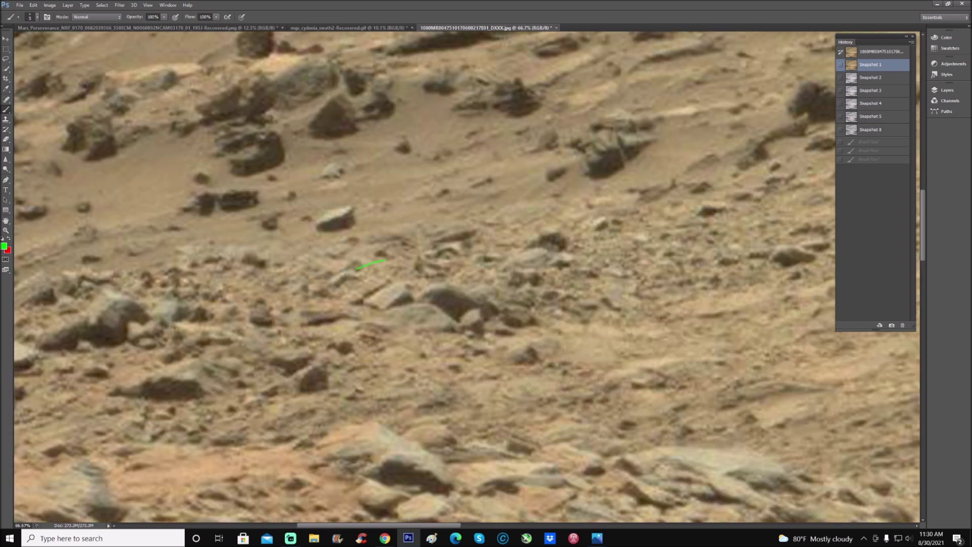
mouse_move(345, 274)
left_mouse_down()
mouse_move(336, 319)
mouse_move(418, 259)
mouse_move(382, 257)
left_mouse_up()
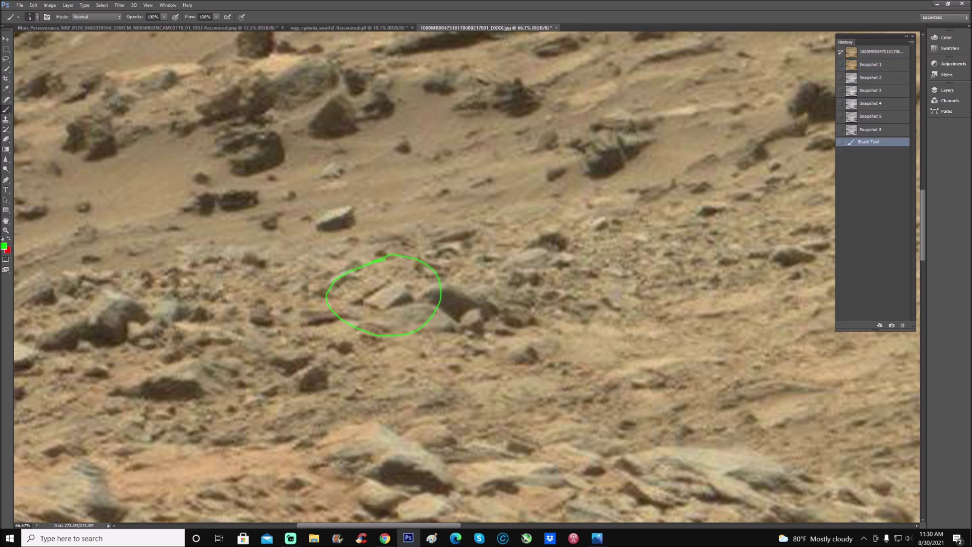
- Outline the edges of the pale rectangular block inside the circle with green brush strokes at 200% magnification
key("ctrl+plus")
key("ctrl+plus")
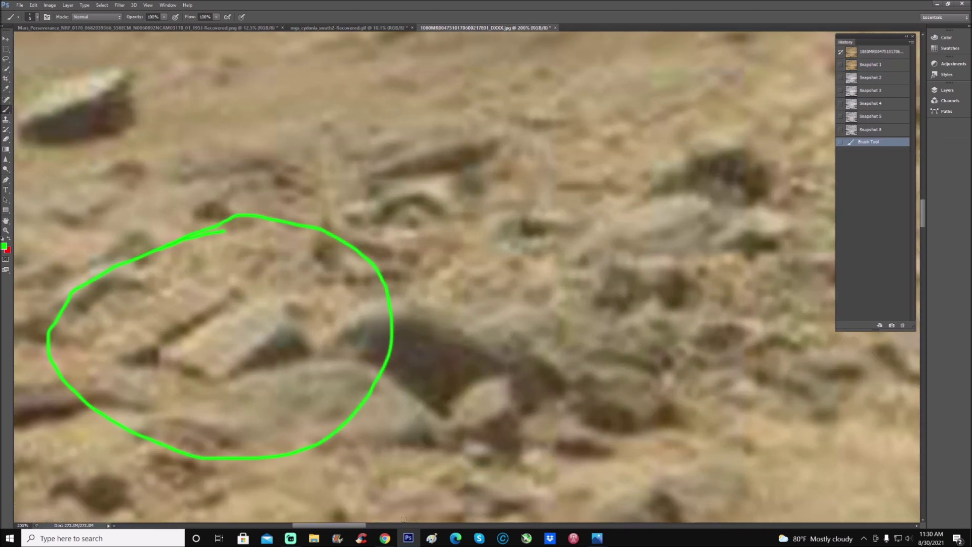
left_click_drag(361, 527, 341, 527)
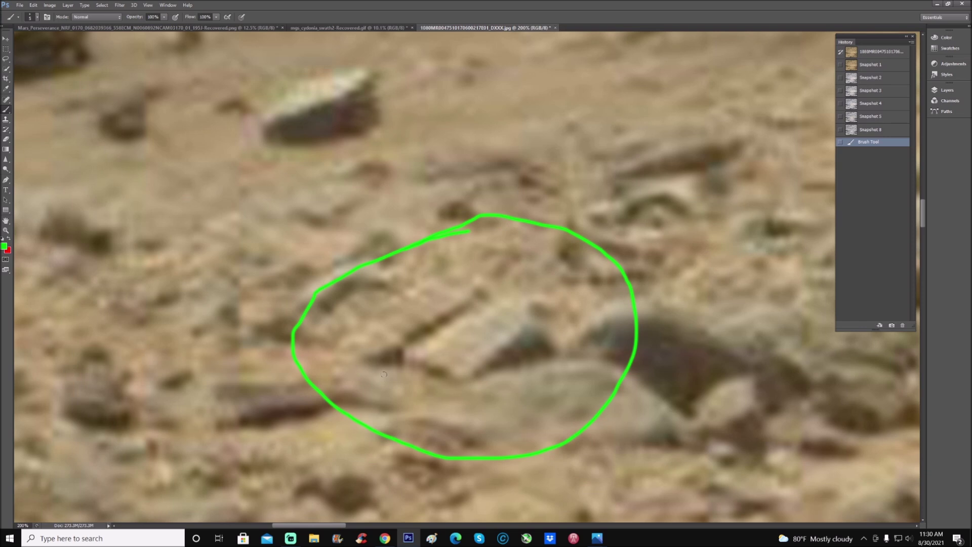
left_click_drag(406, 353, 454, 377)
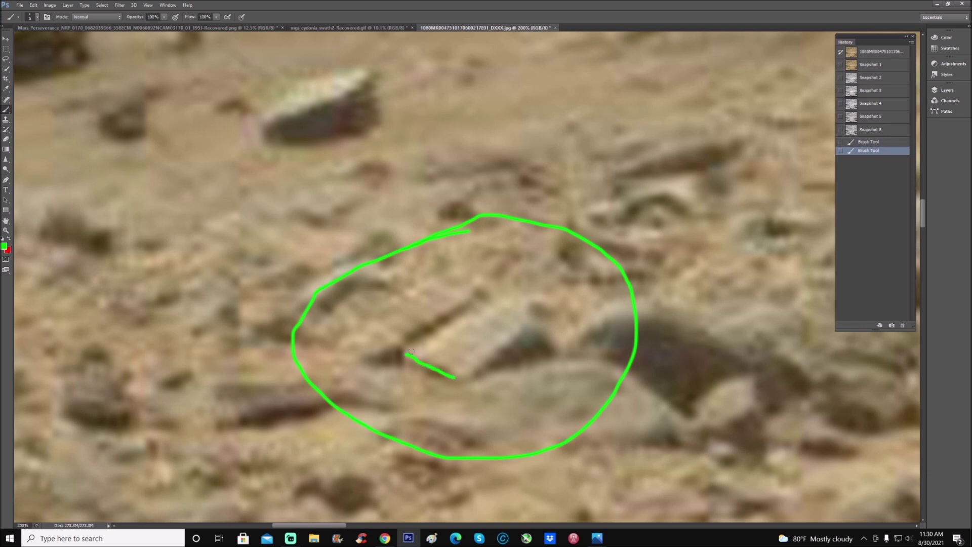
left_click_drag(413, 348, 494, 304)
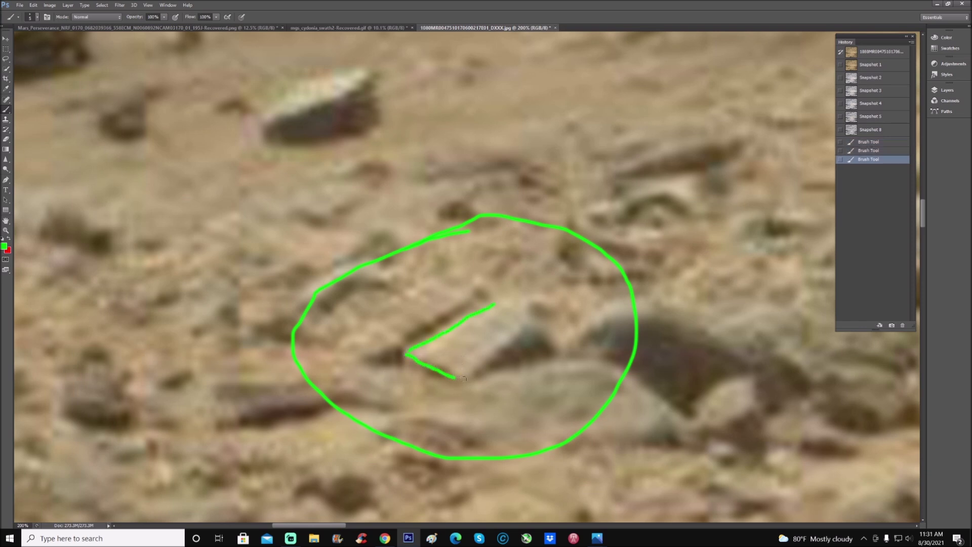
mouse_move(464, 378)
left_mouse_down()
mouse_move(540, 332)
mouse_move(546, 349)
left_mouse_up()
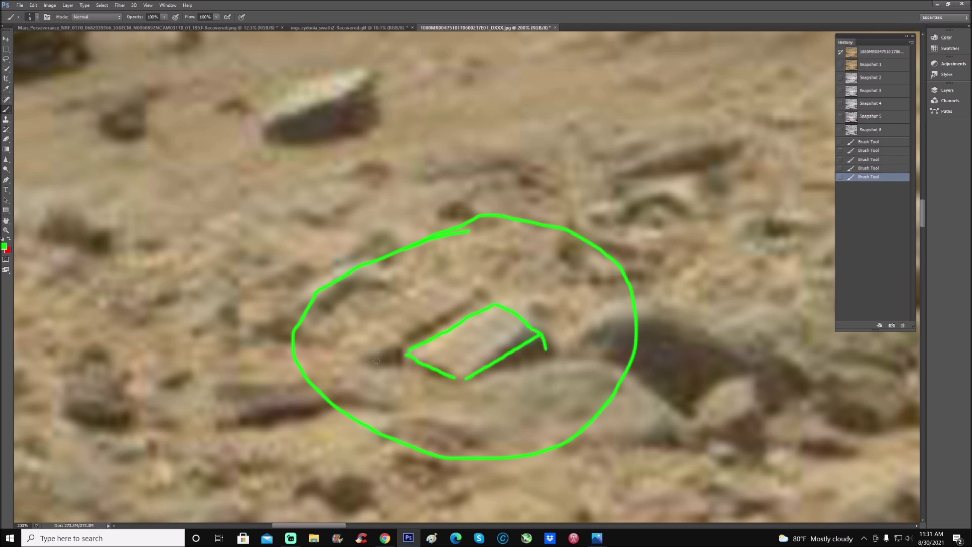
- Trace the dark groove along the pale block's upper-left side in green and add a stroke toward the block's top corner
mouse_move(377, 360)
left_mouse_down()
mouse_move(392, 372)
mouse_move(417, 335)
mouse_move(477, 298)
mouse_move(430, 276)
left_mouse_up()
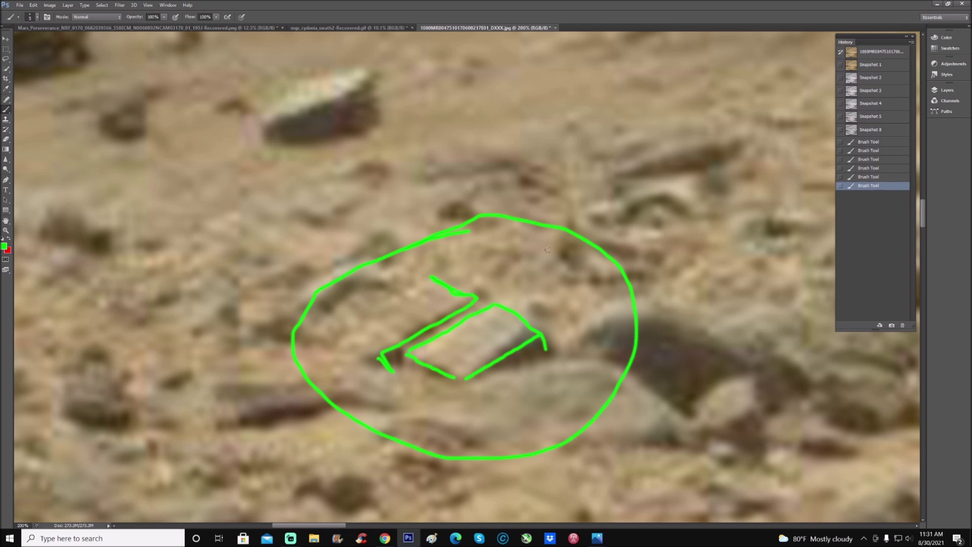
left_click_drag(547, 250, 517, 290)
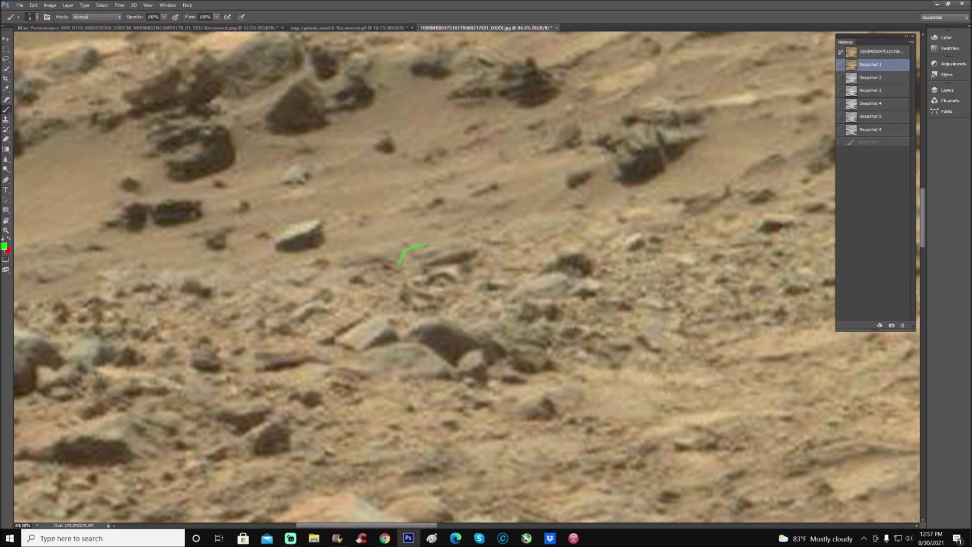
- Circle the small arched rock above the rubble with the green brush and mark its flat top, nested arches, centre and base
mouse_move(399, 263)
left_mouse_down()
mouse_move(418, 303)
mouse_move(489, 307)
mouse_move(461, 244)
mouse_move(418, 244)
left_mouse_up()
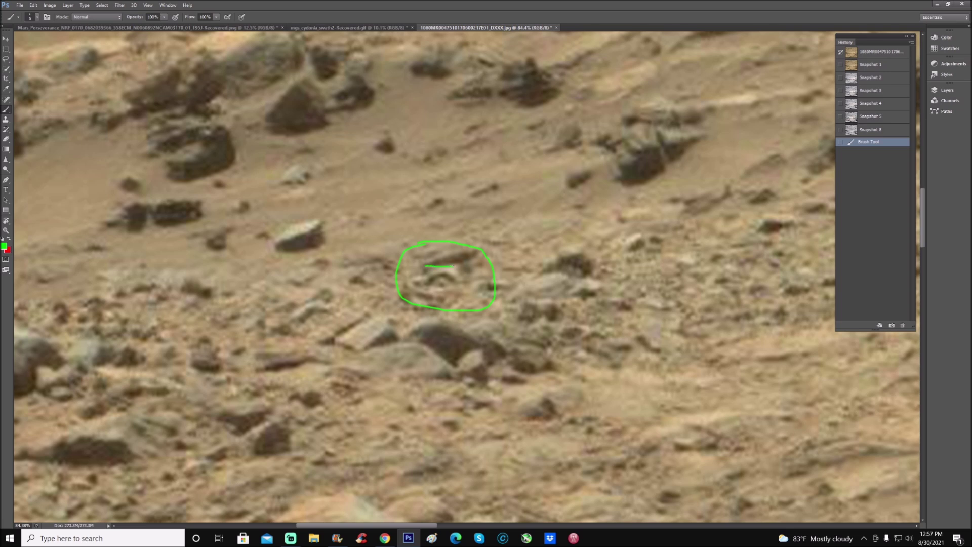
left_click_drag(459, 265, 459, 265)
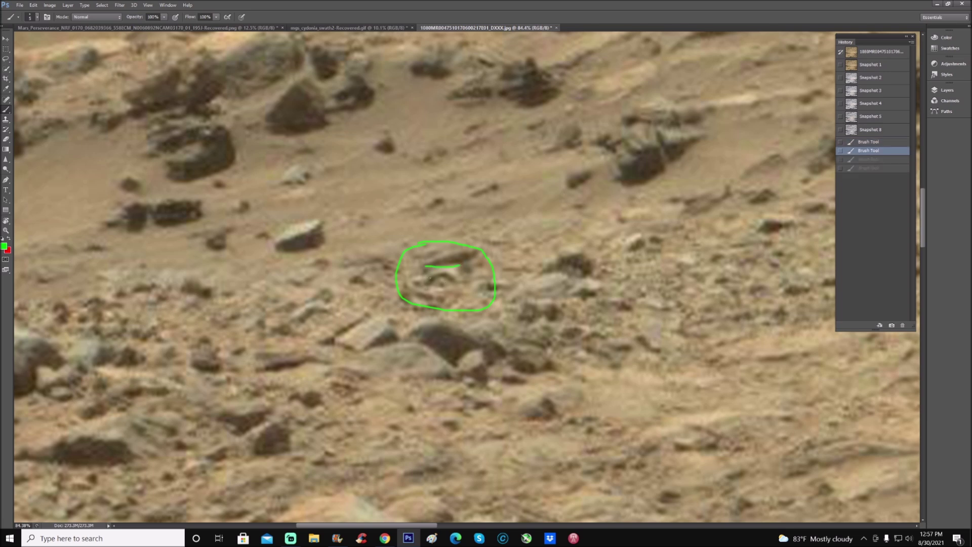
left_click_drag(429, 277, 428, 283)
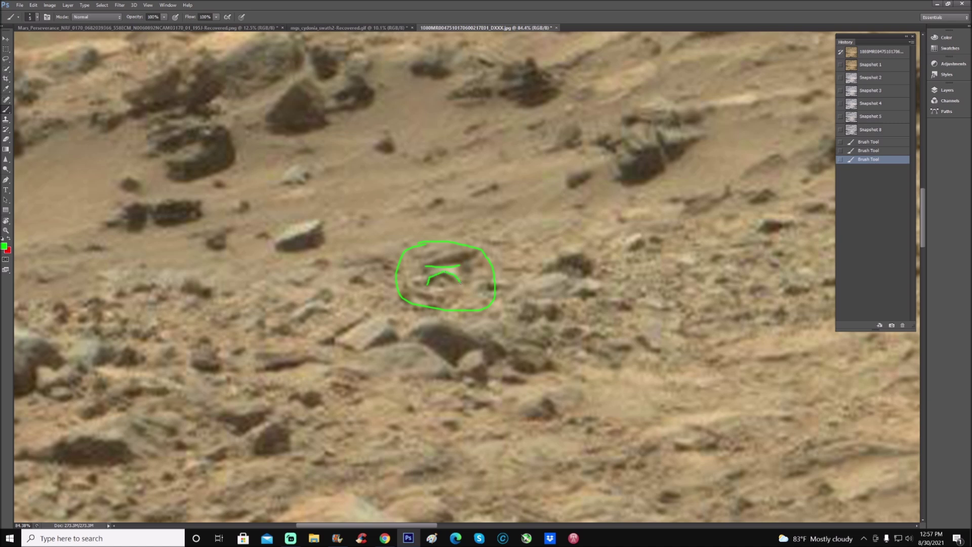
left_click_drag(459, 282, 460, 283)
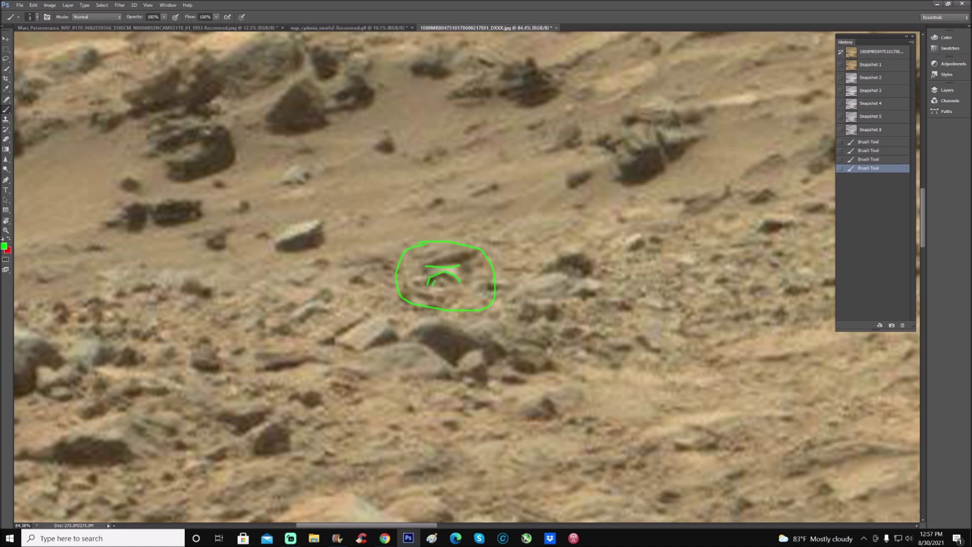
left_click_drag(443, 278, 452, 282)
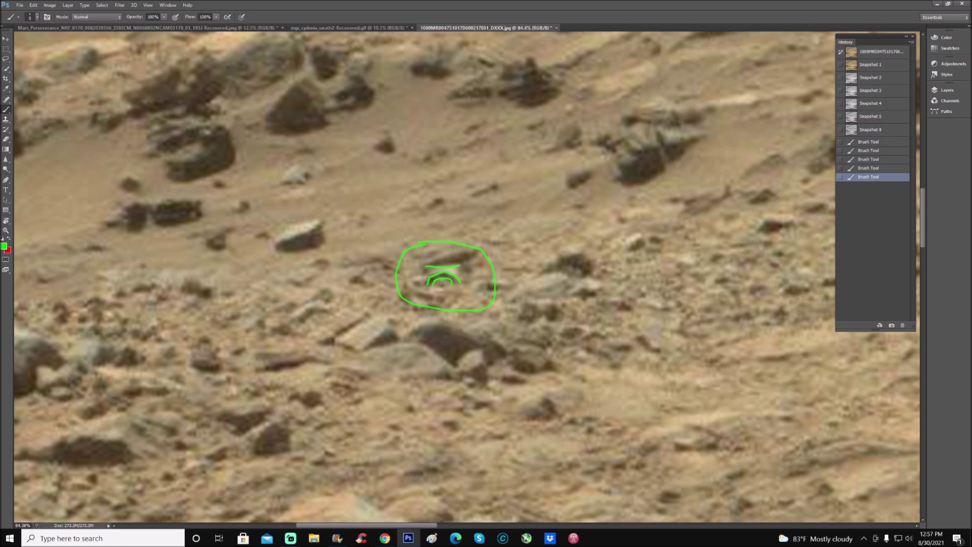
left_click(441, 284)
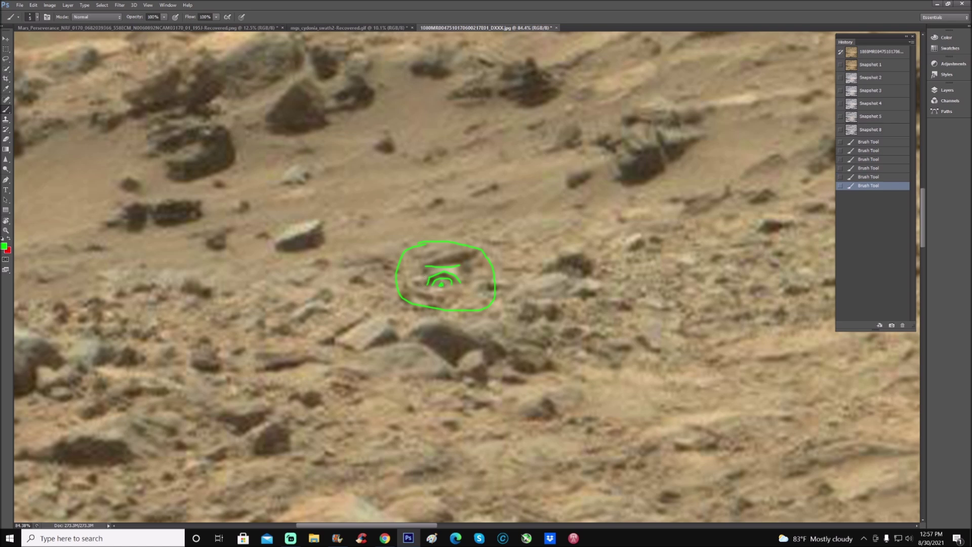
left_click_drag(413, 287, 447, 298)
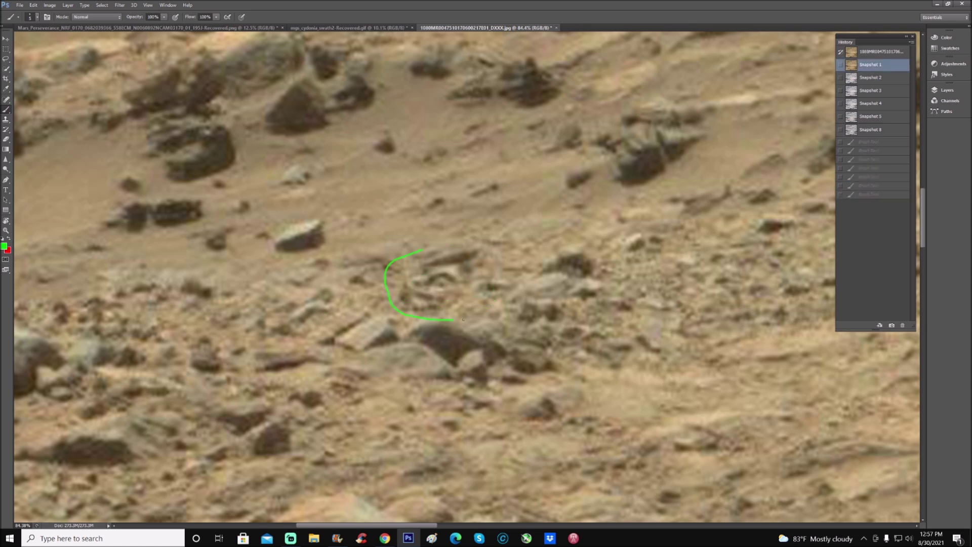
mouse_move(463, 319)
left_mouse_down()
mouse_move(483, 261)
mouse_move(415, 250)
left_mouse_up()
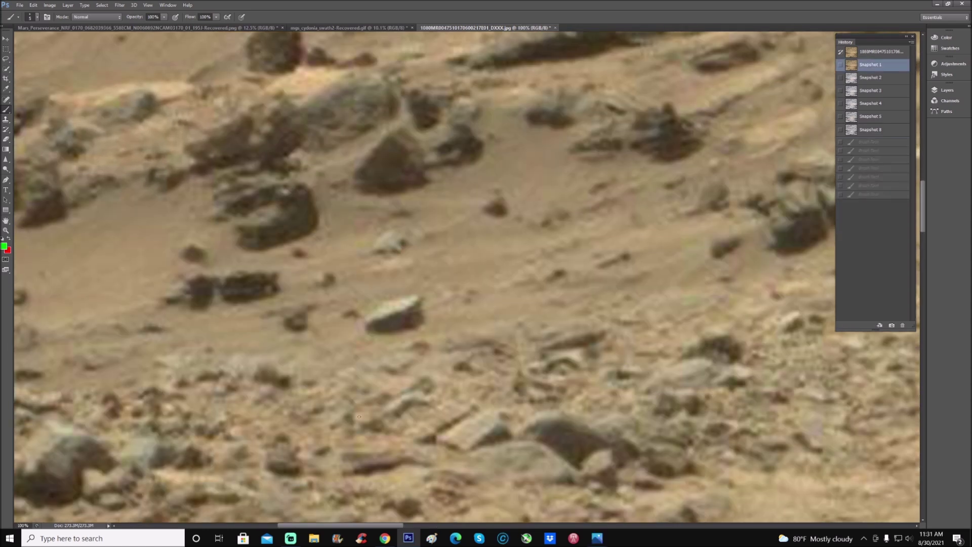
- Draw a green arrow to the large rounded dark boulder farther up the slope, mark its face, and revert to Snapshot 1
scroll(353, 424, "up", 3)
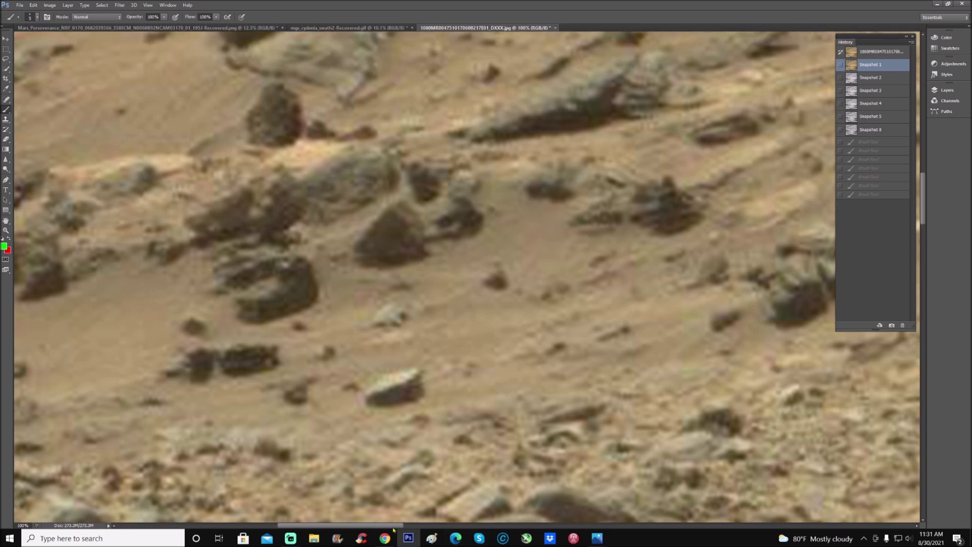
left_click_drag(394, 526, 367, 527)
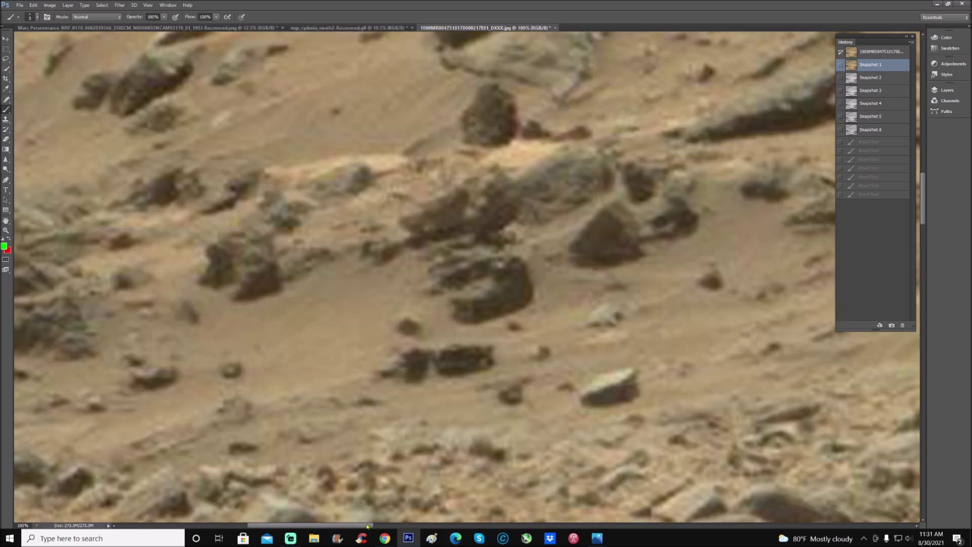
scroll(367, 527, "up", 8)
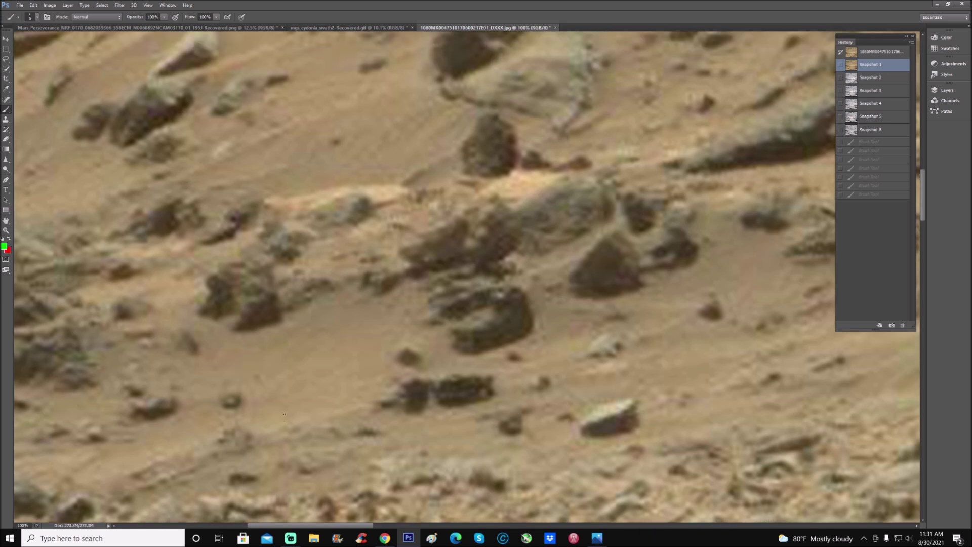
scroll(317, 392, "up", 1)
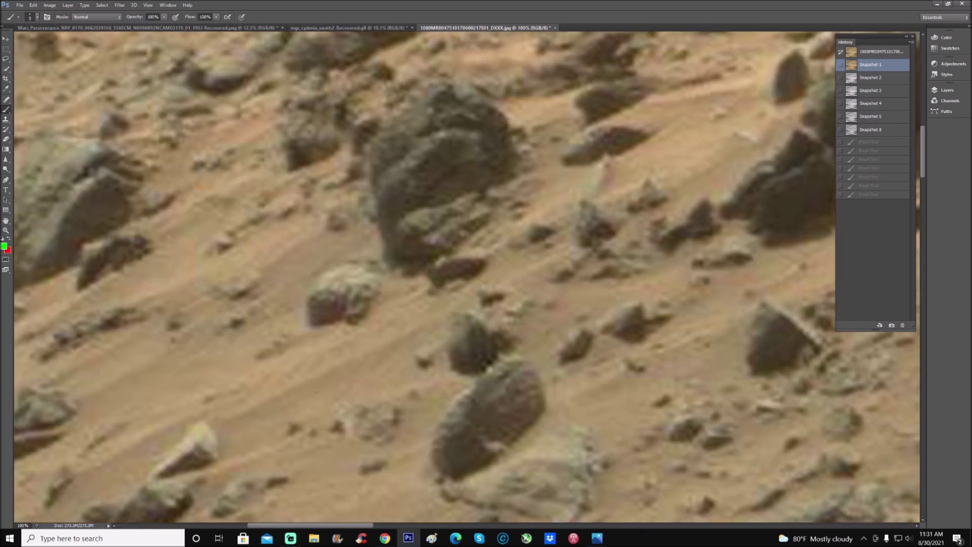
scroll(437, 395, "up", 4)
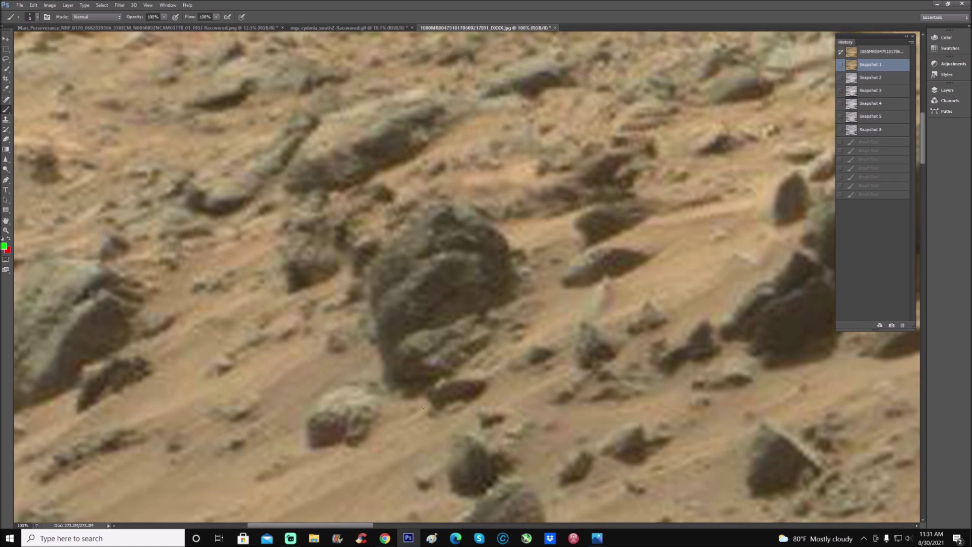
mouse_move(588, 157)
left_mouse_down()
mouse_move(507, 250)
mouse_move(535, 246)
left_mouse_up()
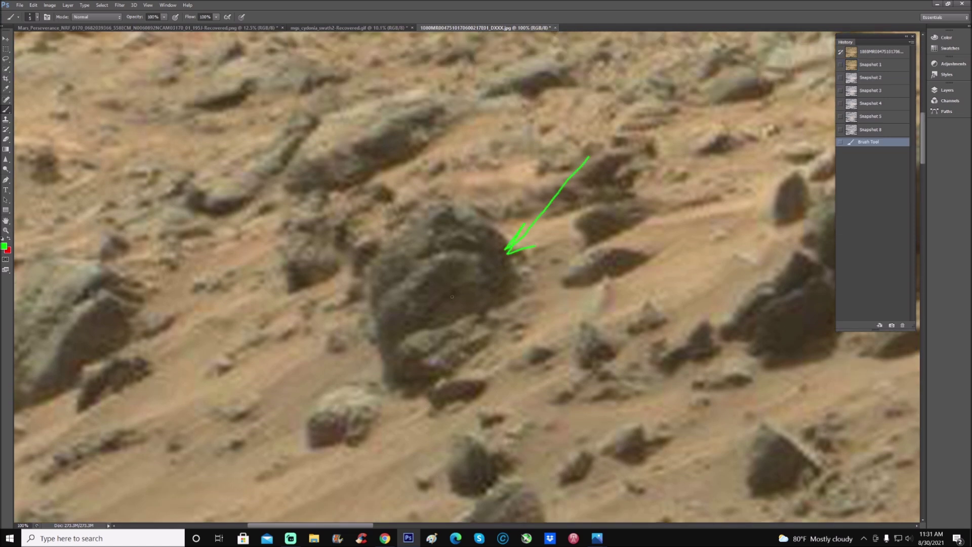
mouse_move(423, 327)
left_mouse_down()
mouse_move(456, 290)
mouse_move(500, 294)
left_mouse_up()
left_click(870, 64)
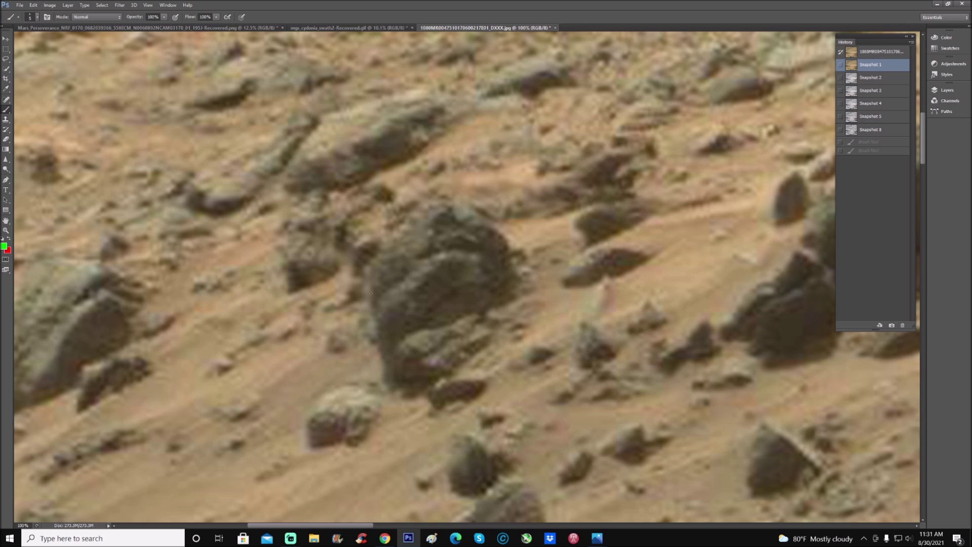
- Circle the small stone just below the right end of the long rock above the boulder, and revert to Snapshot 1
scroll(385, 283, "up", 2)
mouse_move(425, 178)
left_mouse_down()
mouse_move(420, 214)
mouse_move(455, 185)
mouse_move(430, 176)
left_mouse_up()
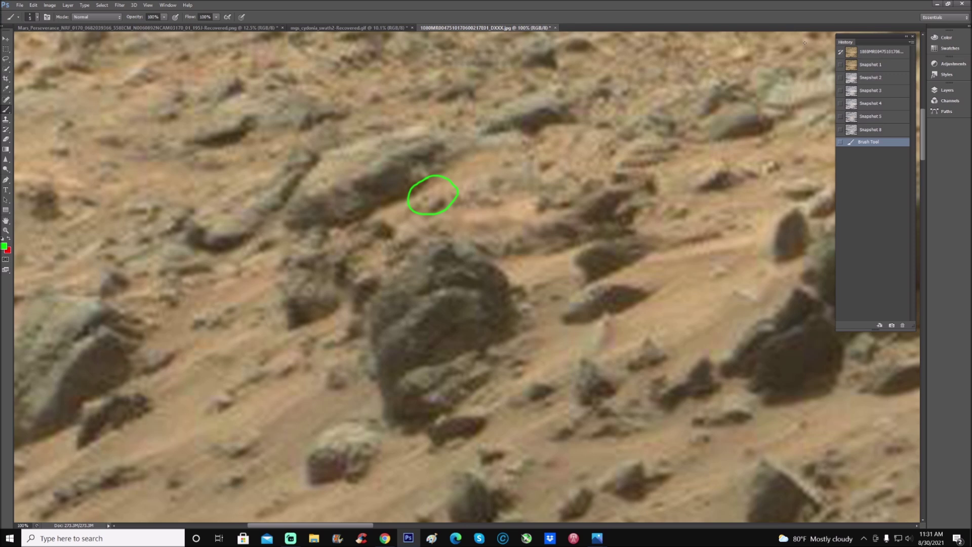
left_click(871, 65)
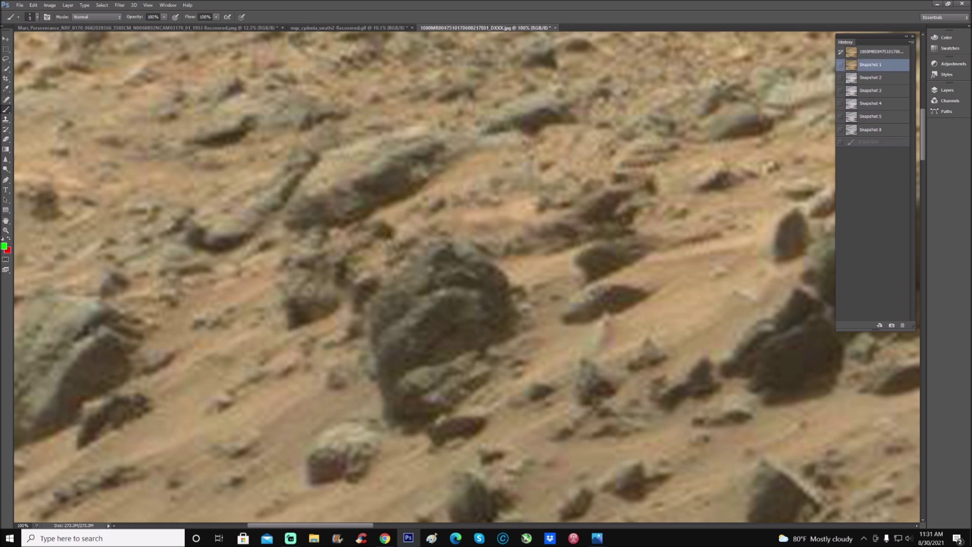
- Circle the pale spot at the long rock's right end and draw a green arrow to the top of the rounded boulder below
mouse_move(404, 148)
left_mouse_down()
mouse_move(394, 164)
mouse_move(424, 187)
mouse_move(440, 146)
mouse_move(391, 152)
left_mouse_up()
scroll(390, 152, "up", 5)
key("ctrl+plus")
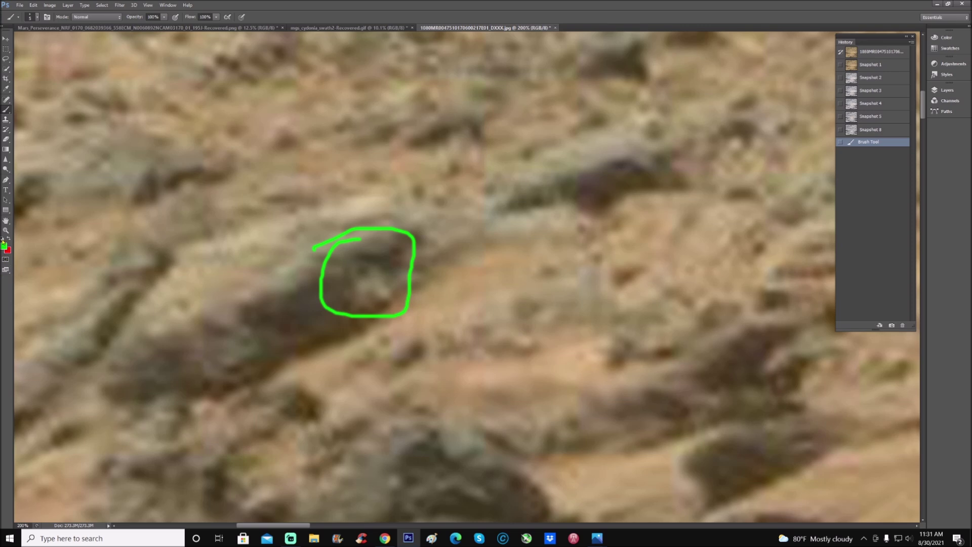
left_click(6, 231)
left_click_drag(267, 241, 248, 272)
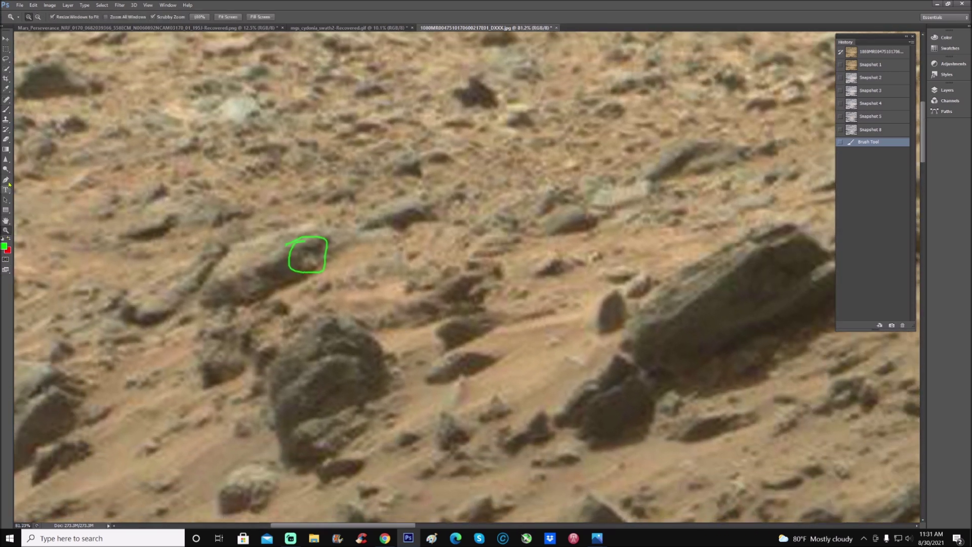
left_click(6, 109)
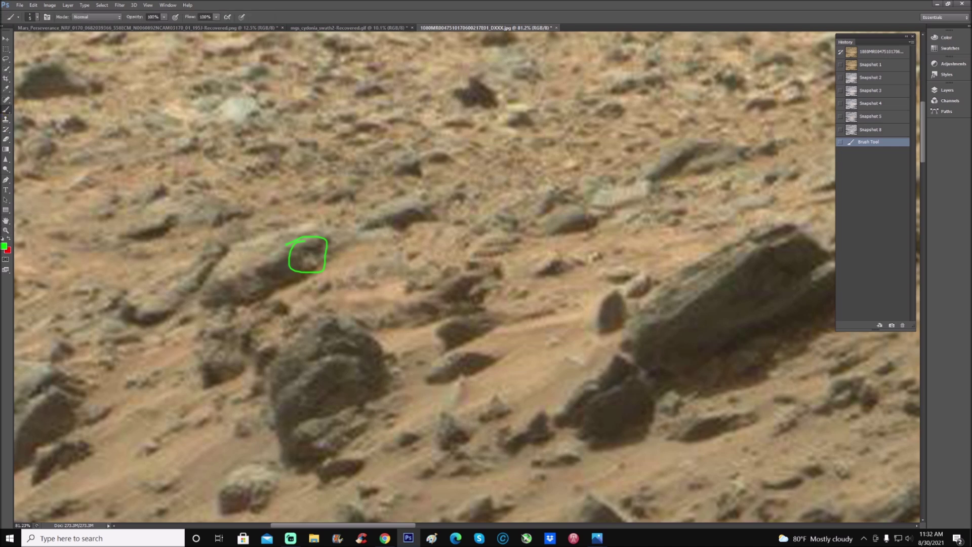
mouse_move(381, 273)
left_mouse_down()
mouse_move(345, 307)
mouse_move(372, 305)
left_mouse_up()
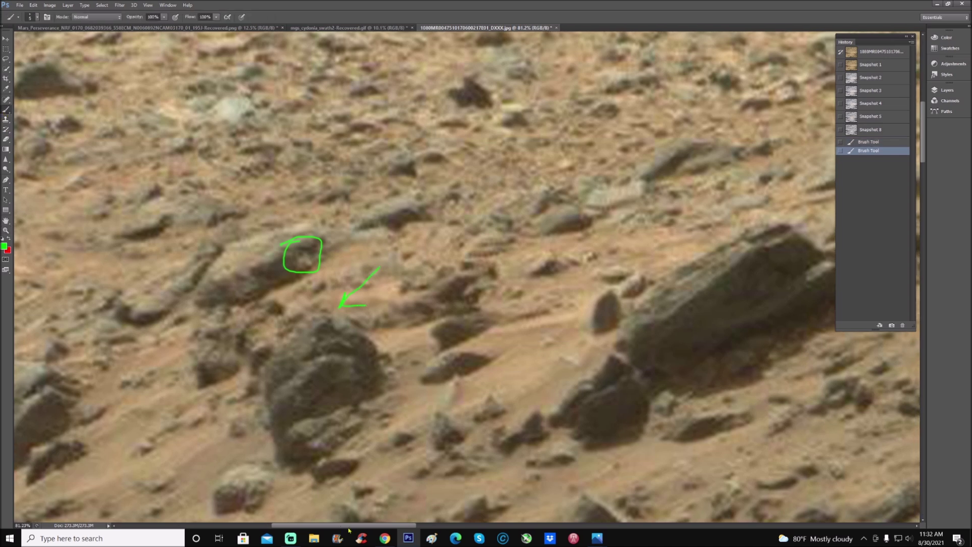
- Circle the large slanted dark slab and the smaller rocks at its lower end with the green brush
left_click_drag(347, 524, 400, 525)
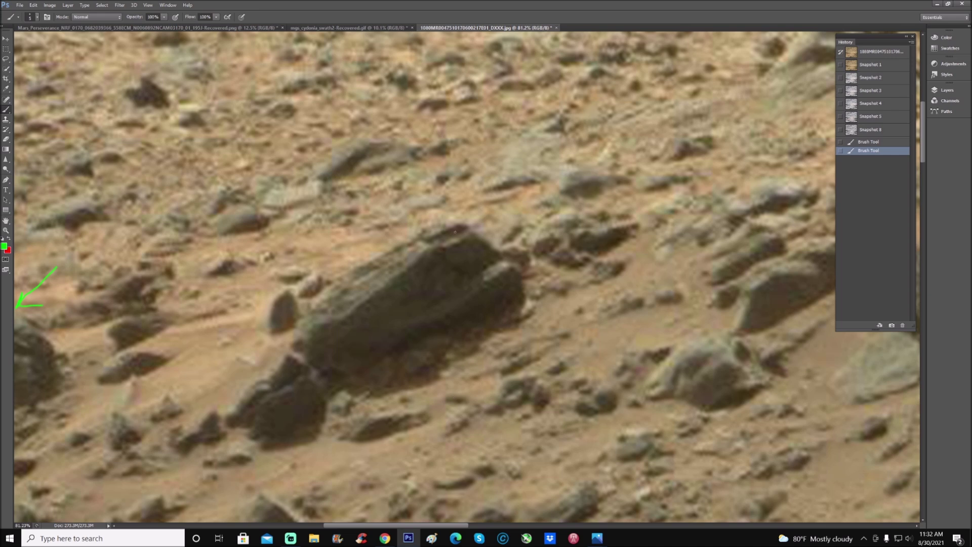
mouse_move(432, 210)
left_mouse_down()
mouse_move(394, 225)
mouse_move(265, 323)
mouse_move(354, 469)
mouse_move(512, 262)
mouse_move(415, 222)
left_mouse_up()
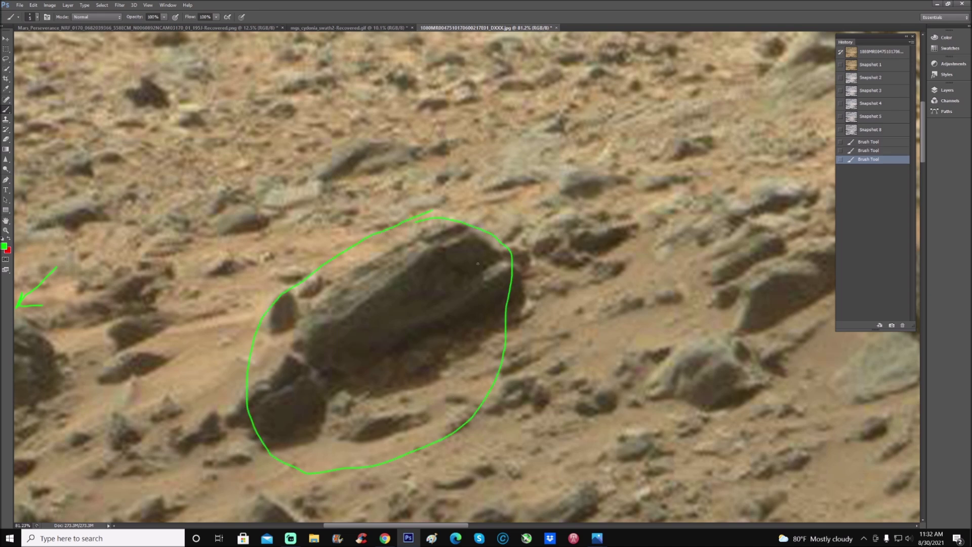
- Trace the long narrow bar and its end details along the slab's shaded face at 100% magnification, and revert to Snapshot 1
scroll(477, 263, "down", 1)
scroll(469, 272, "up", 1)
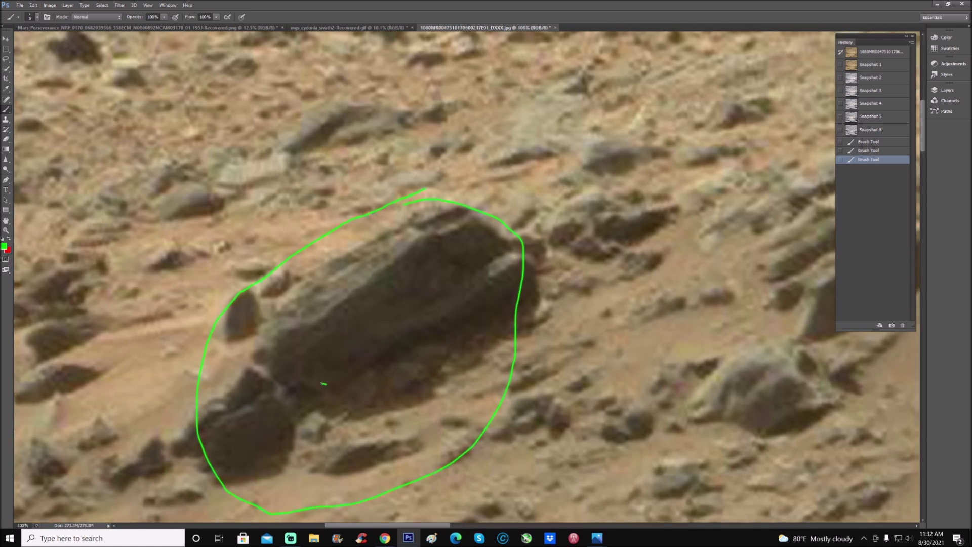
mouse_move(315, 381)
left_mouse_down()
mouse_move(303, 356)
mouse_move(326, 334)
mouse_move(351, 333)
left_mouse_up()
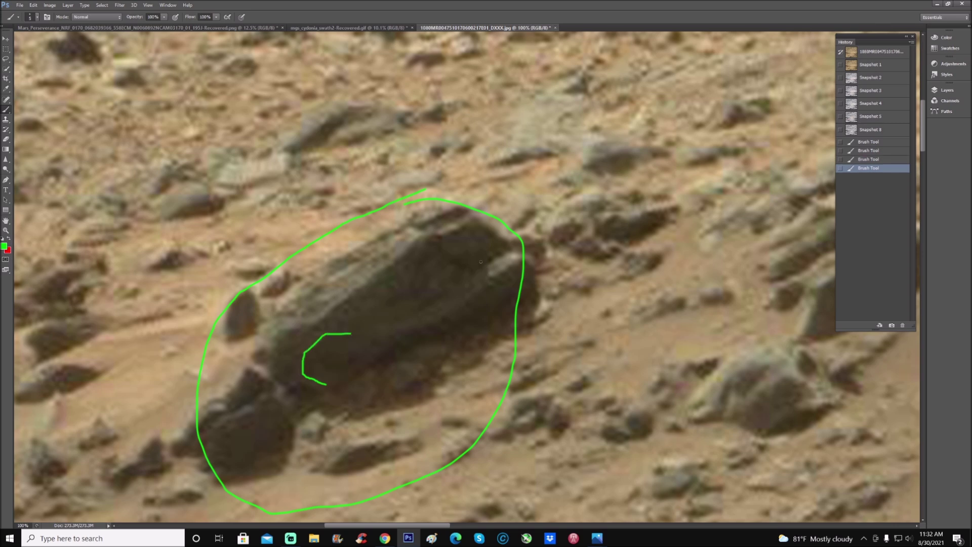
mouse_move(485, 263)
left_mouse_down()
mouse_move(506, 254)
mouse_move(517, 264)
mouse_move(437, 322)
mouse_move(360, 339)
left_mouse_up()
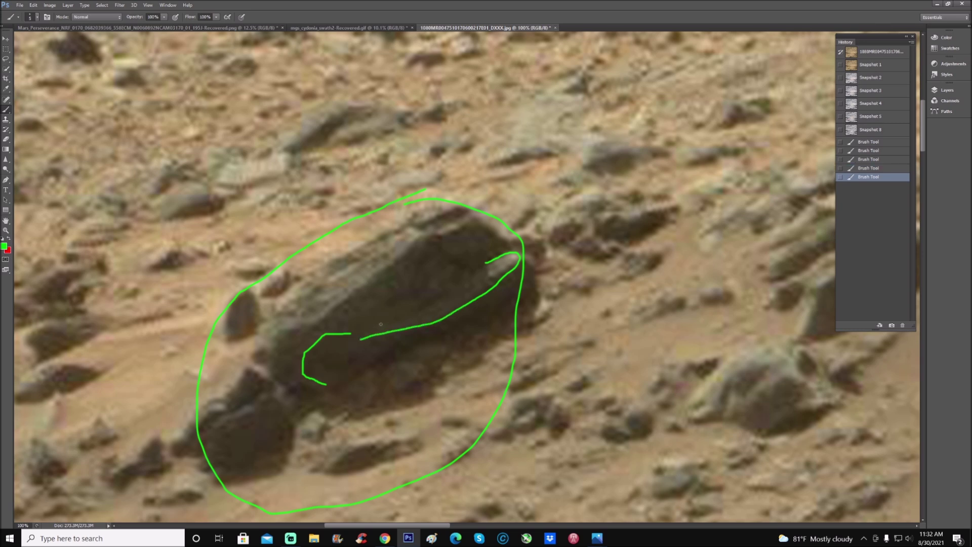
mouse_move(482, 263)
left_mouse_down()
mouse_move(463, 287)
mouse_move(465, 264)
mouse_move(434, 303)
mouse_move(351, 327)
mouse_move(351, 342)
mouse_move(334, 346)
left_mouse_up()
left_click_drag(336, 338, 345, 338)
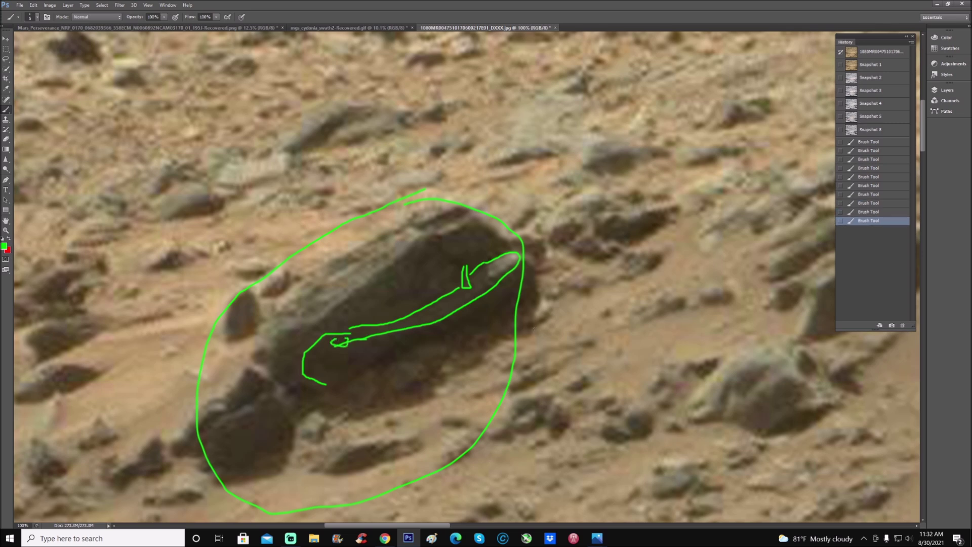
left_click(888, 67)
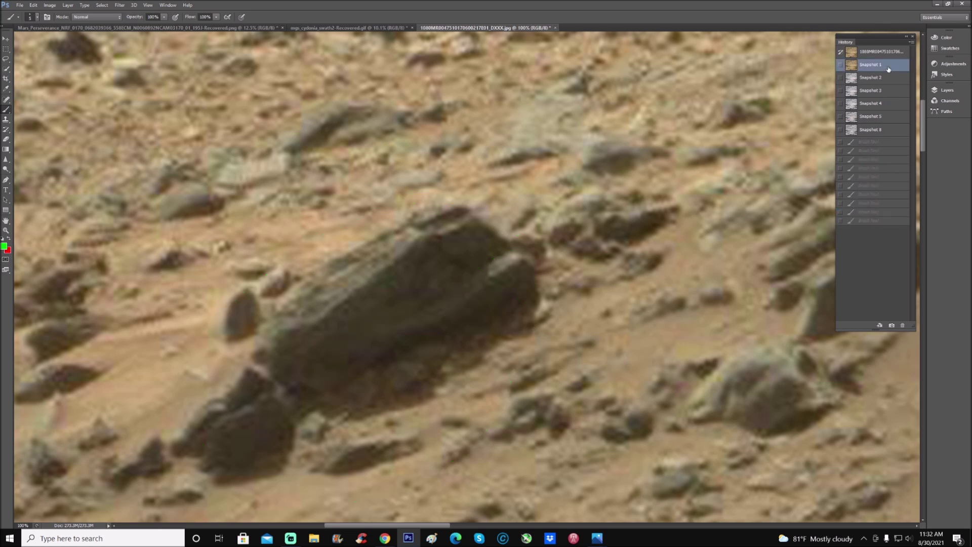
- Circle the lump in the shadow beneath the slanted slab and the bright white stone near the image's upper edge in green
scroll(500, 221, "down", 2)
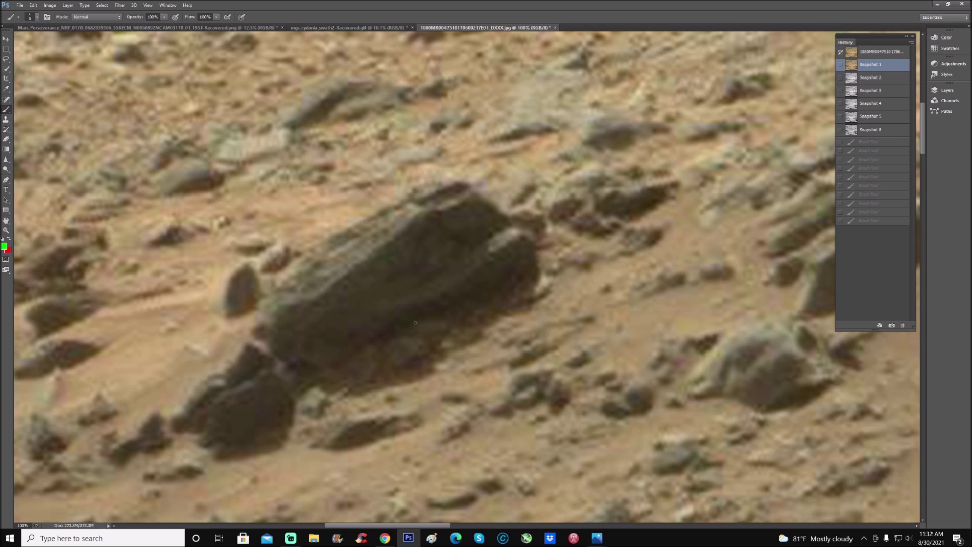
mouse_move(408, 323)
left_mouse_down()
mouse_move(386, 343)
mouse_move(428, 362)
mouse_move(441, 309)
mouse_move(398, 328)
left_mouse_up()
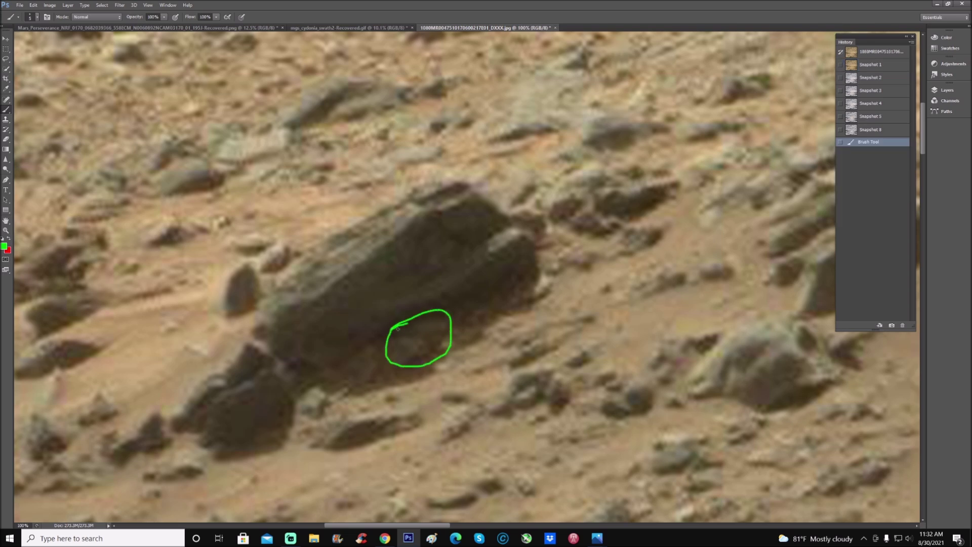
scroll(505, 297, "down", 2)
key("ctrl+minus")
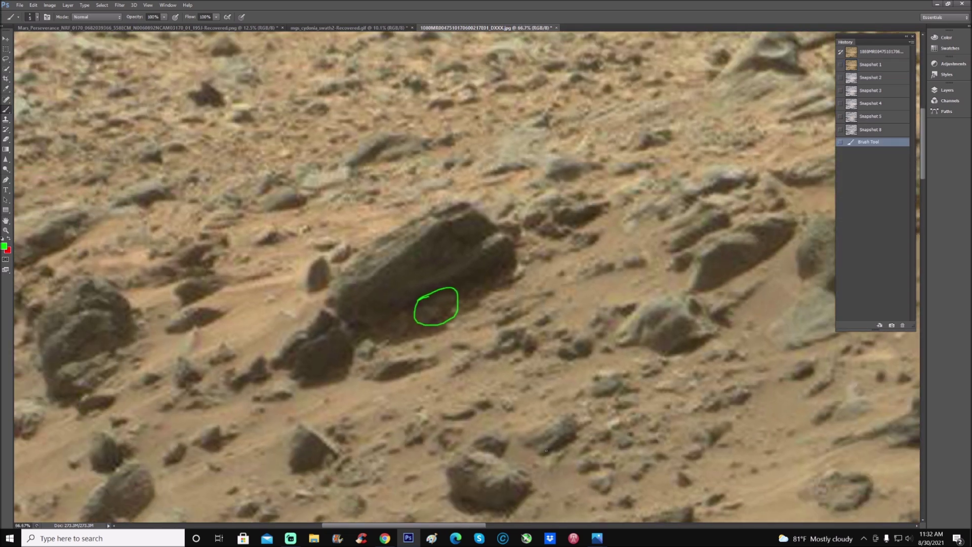
left_click_drag(462, 529, 544, 529)
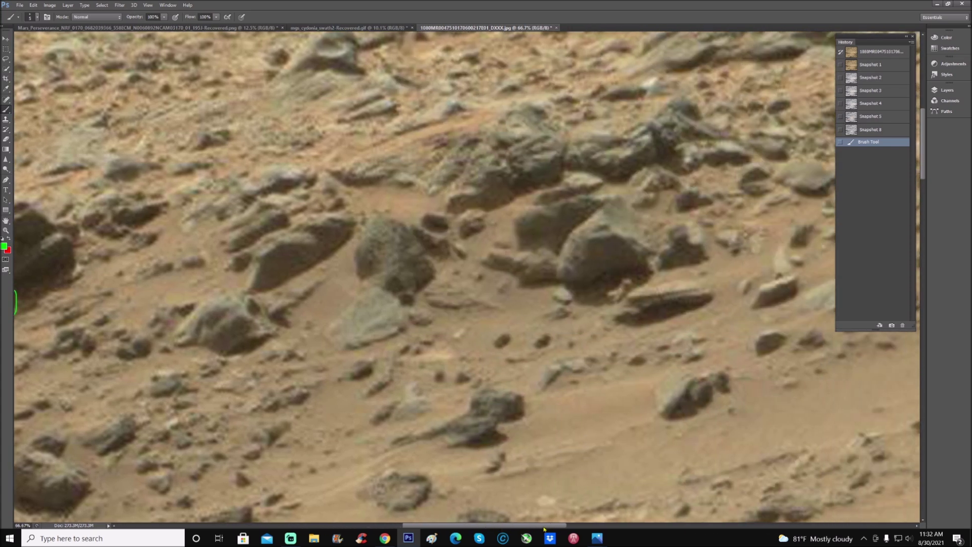
scroll(663, 305, "up", 8)
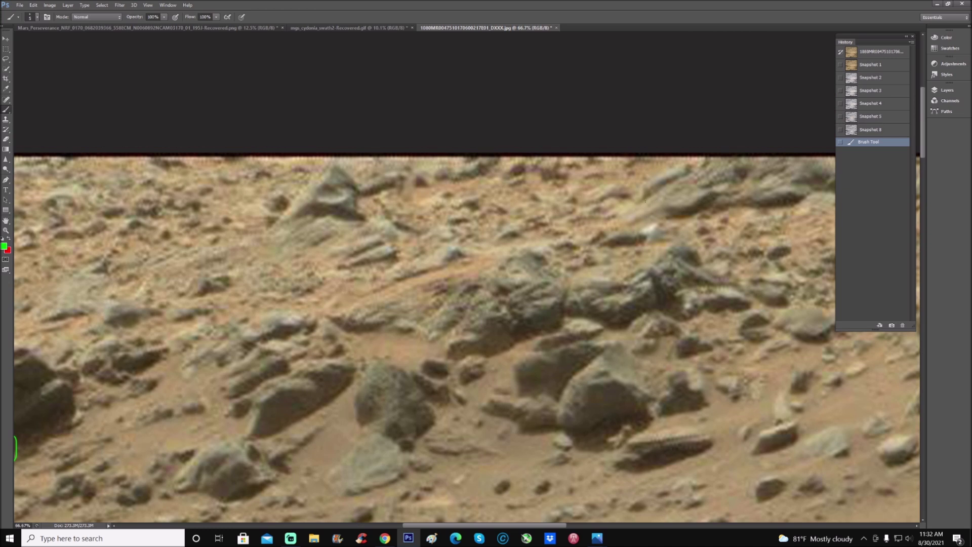
mouse_move(644, 202)
left_mouse_down()
mouse_move(622, 247)
mouse_move(686, 210)
mouse_move(648, 201)
left_mouse_up()
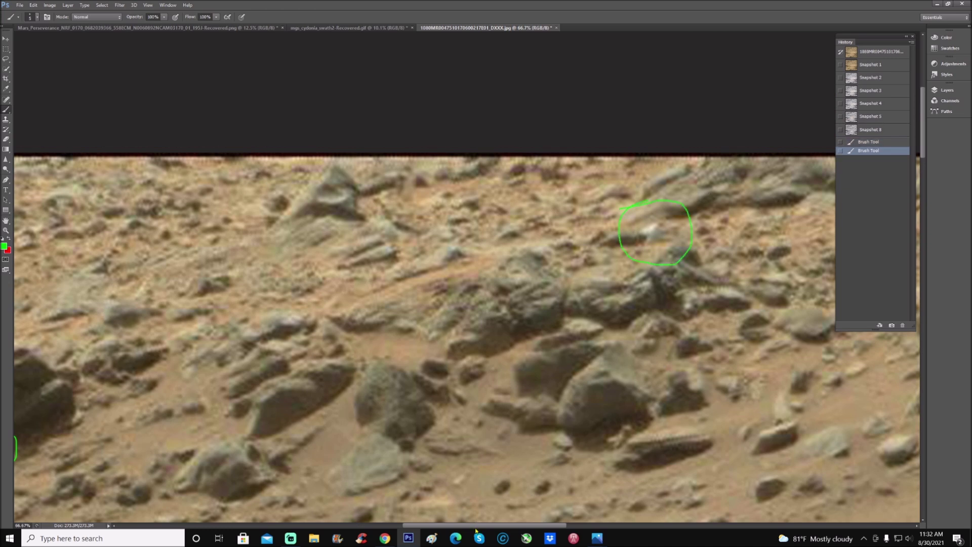
- Circle the shaded face of the large rounded boulder below the bright white stone with the green brush
left_click_drag(473, 526, 511, 526)
scroll(467, 338, "up", 4)
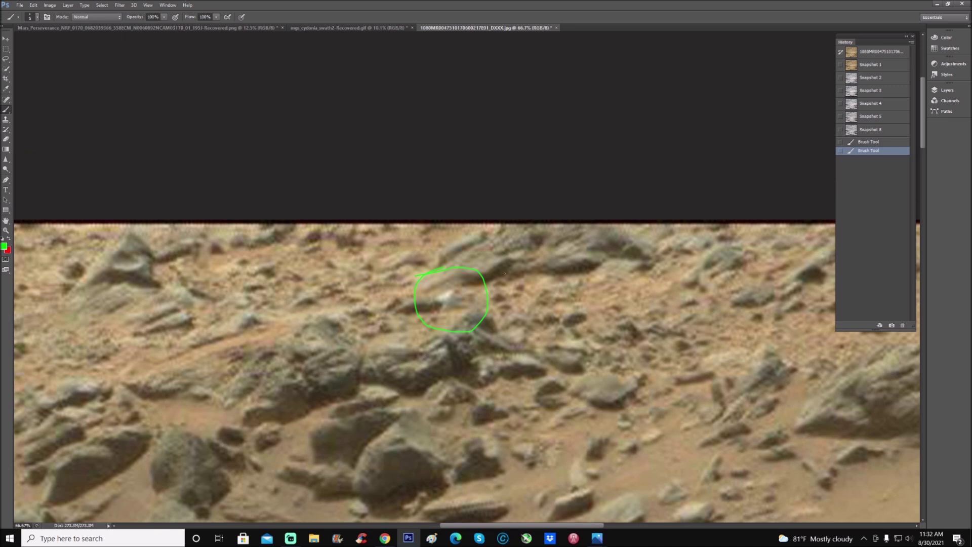
scroll(505, 273, "down", 9)
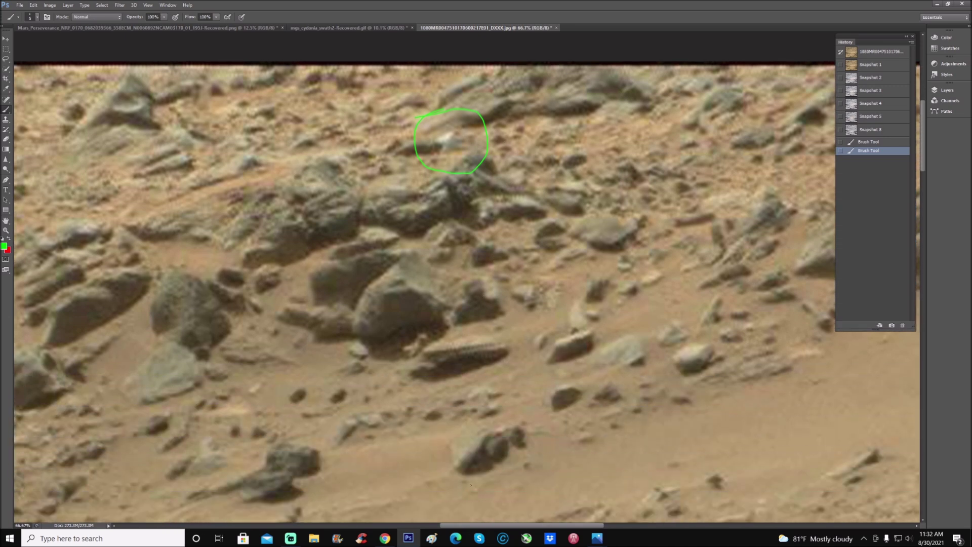
left_click_drag(475, 526, 437, 527)
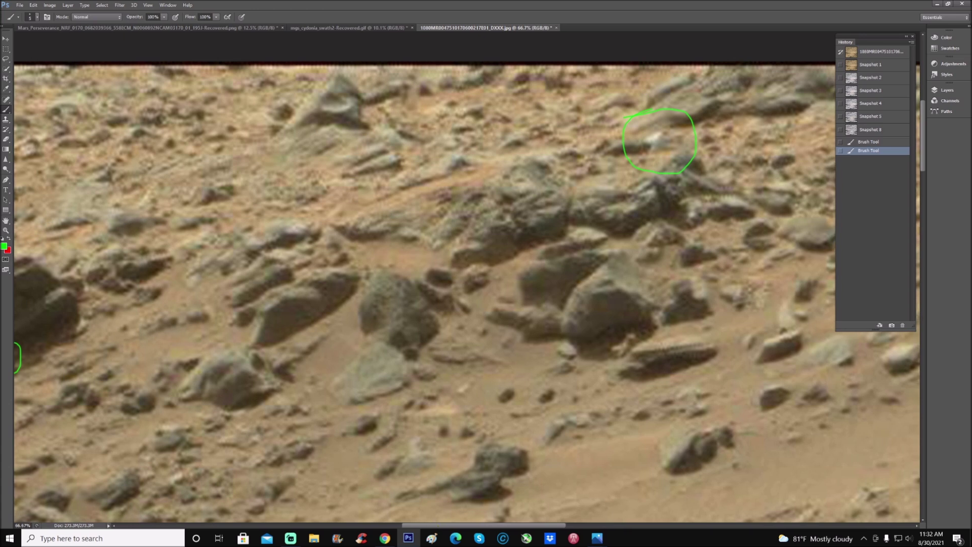
left_click_drag(510, 525, 565, 525)
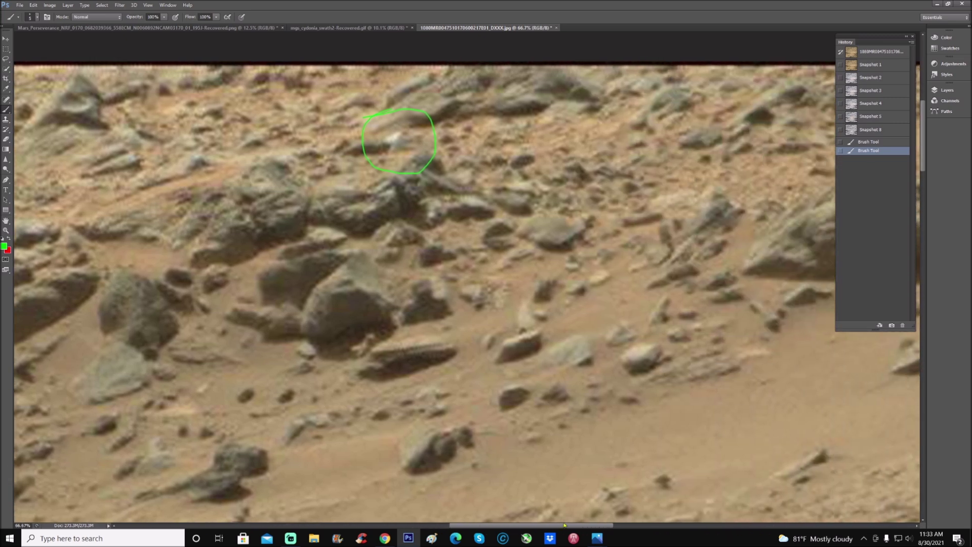
scroll(364, 324, "up", 3)
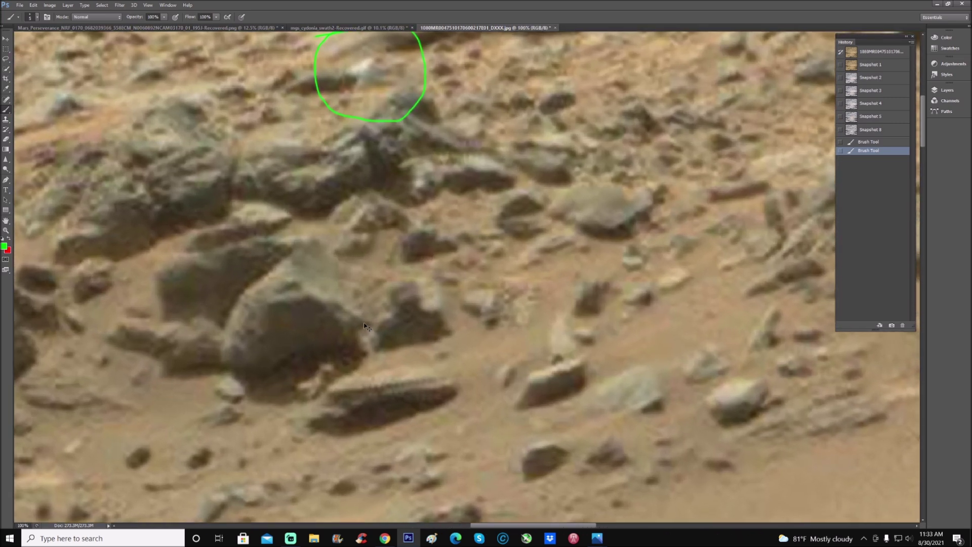
left_click_drag(528, 527, 504, 527)
mouse_move(410, 289)
left_mouse_down()
mouse_move(365, 303)
mouse_move(326, 473)
mouse_move(467, 336)
mouse_move(405, 314)
left_mouse_up()
scroll(405, 314, "down", 2)
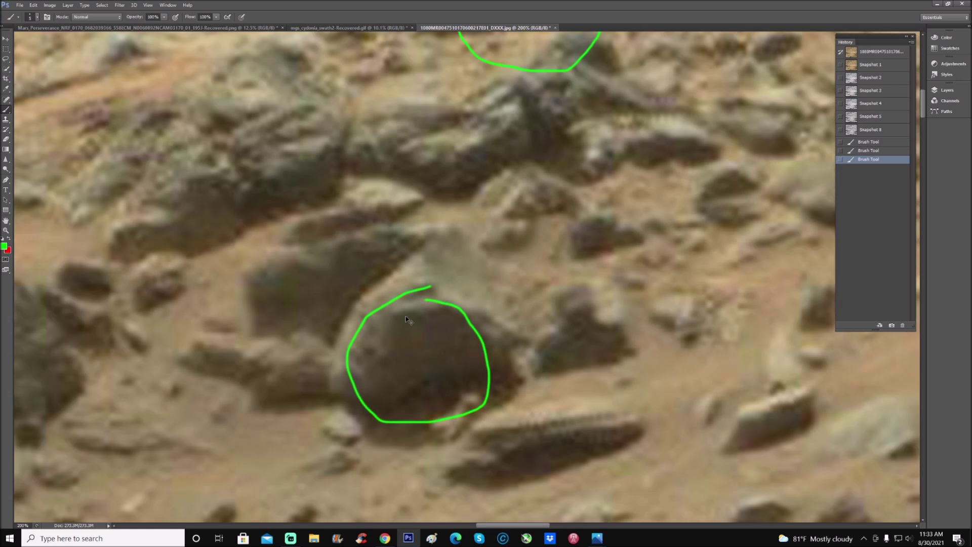
- Circle a rock feature in the sandy area well to the right of the circled boulder in green
scroll(405, 314, "down", 1)
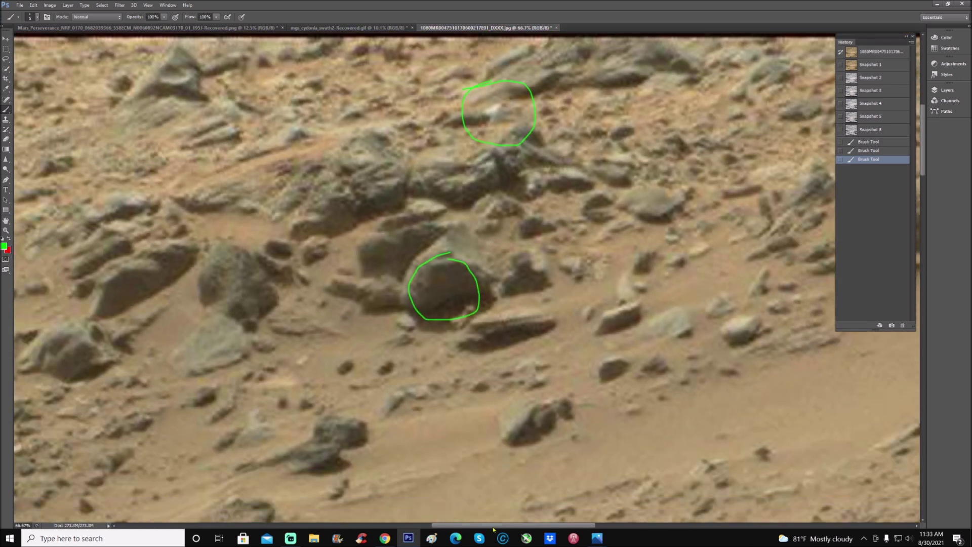
left_click_drag(493, 525, 613, 526)
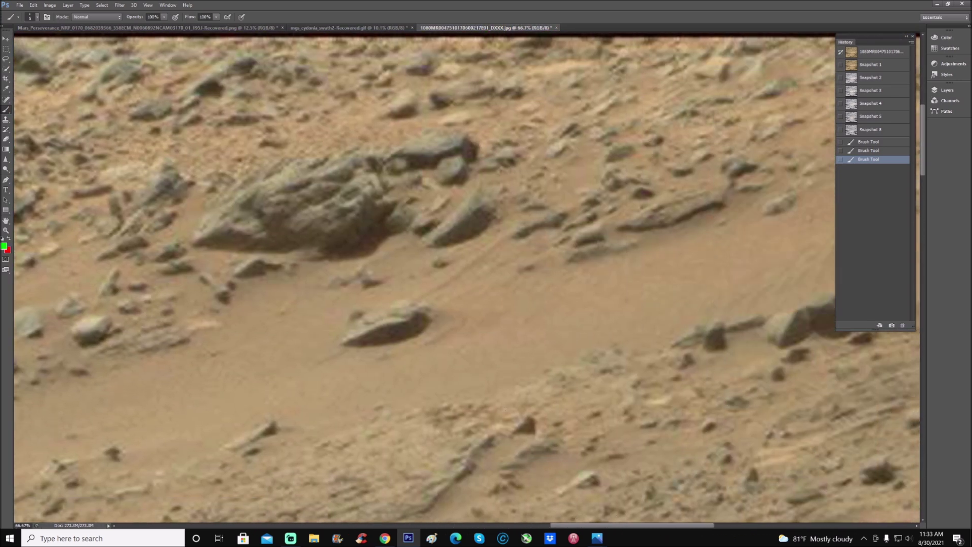
scroll(505, 409, "up", 4)
mouse_move(347, 269)
left_mouse_down()
mouse_move(330, 279)
mouse_move(301, 338)
mouse_move(403, 305)
mouse_move(339, 263)
left_mouse_up()
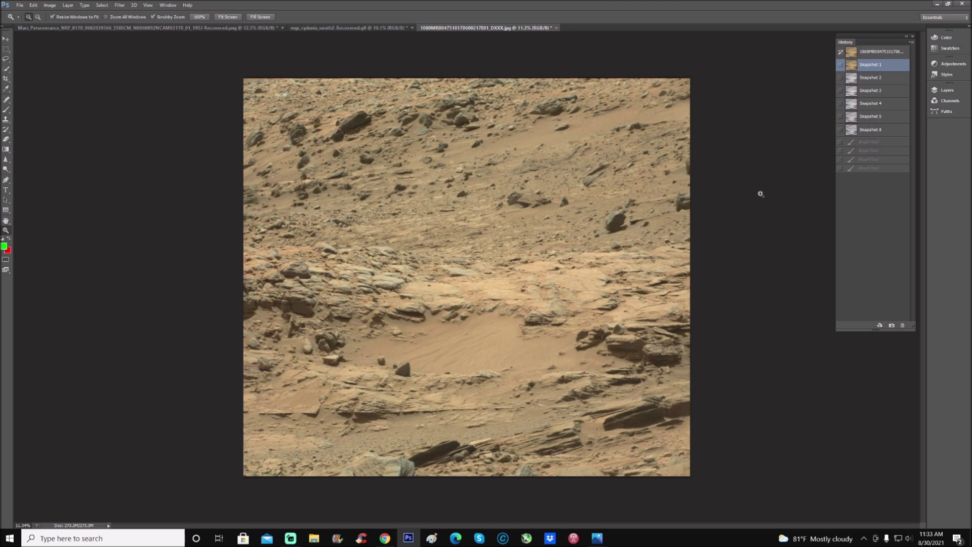
- Revert to Snapshot 5 and circle the small spot near the left end of the reddish slab in green
left_click(882, 119)
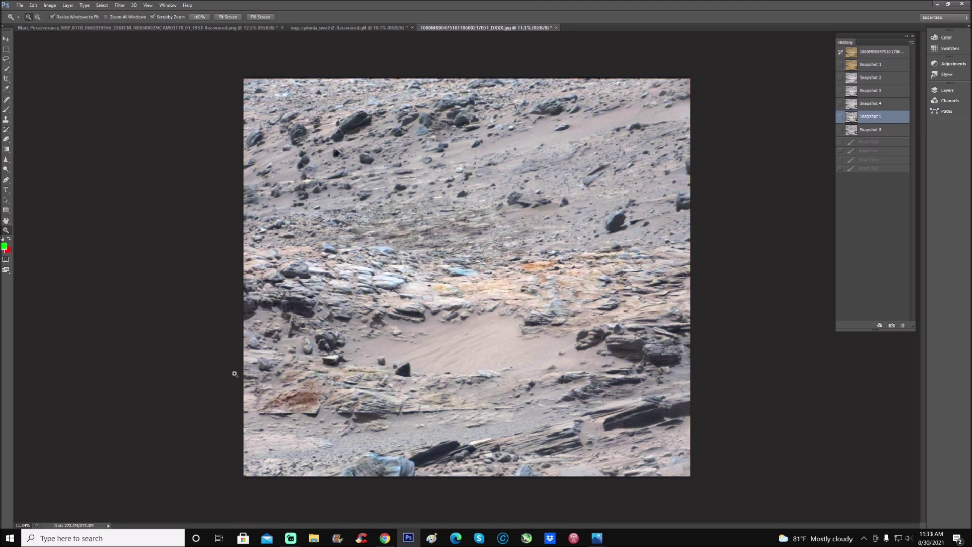
left_click_drag(232, 369, 409, 339)
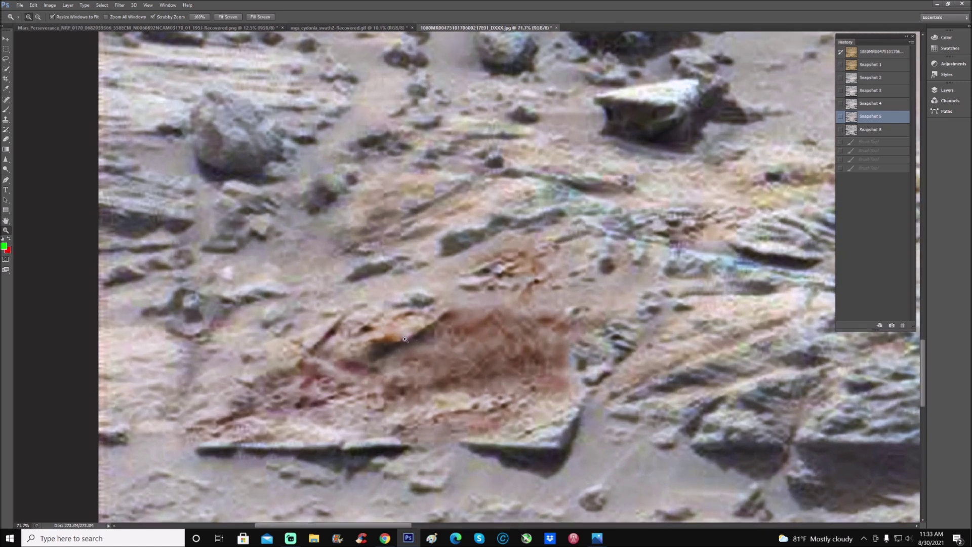
left_click(7, 110)
mouse_move(281, 383)
left_mouse_down()
mouse_move(259, 392)
mouse_move(276, 420)
mouse_move(299, 390)
mouse_move(279, 383)
left_mouse_up()
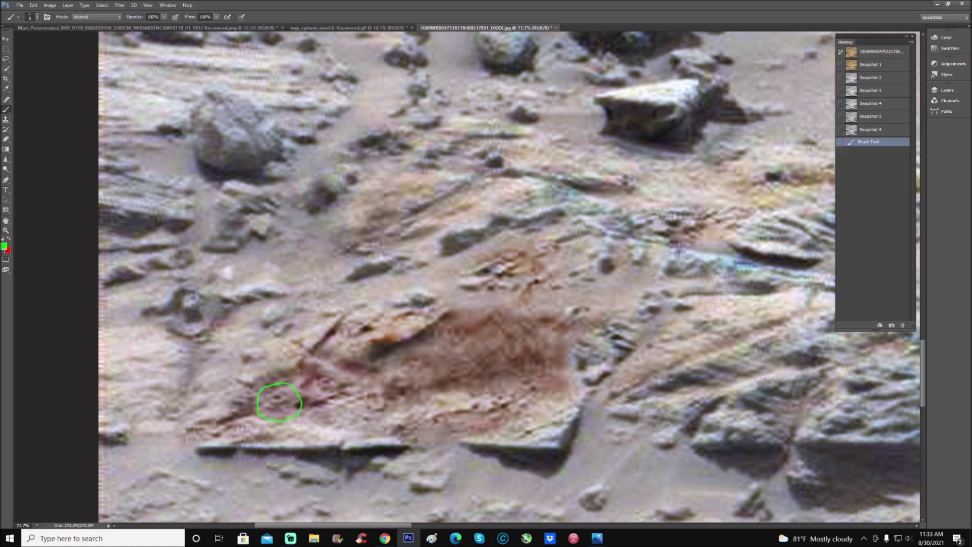
- Sketch two parallel green lines with a short stroke between them just right of the small circle on the reddish slab
left_click_drag(353, 400, 368, 394)
left_click_drag(310, 403, 359, 388)
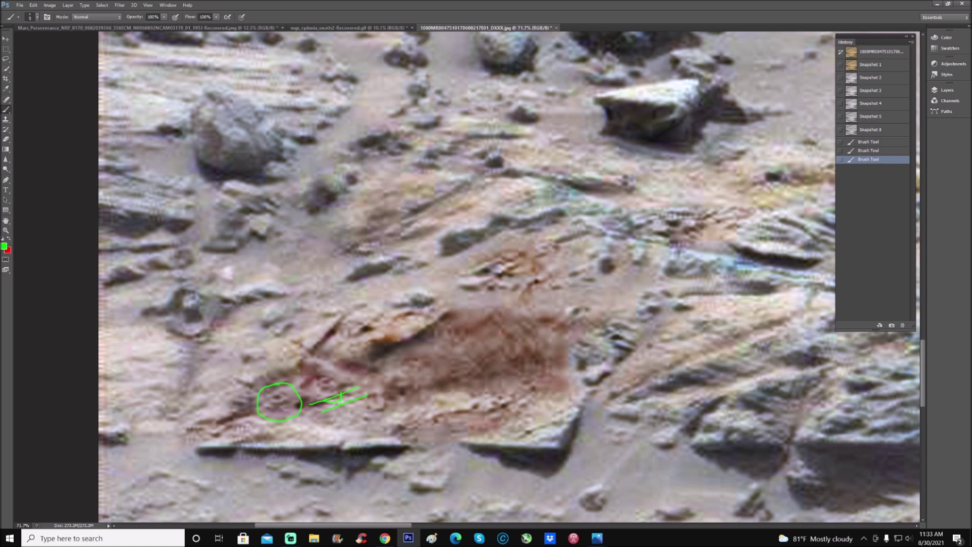
left_click_drag(341, 399, 343, 393)
- Circle the white-topped wedge rock, add green arrows at its top and right side, and trace a curve along its underside
mouse_move(456, 395)
left_mouse_down()
mouse_move(516, 422)
mouse_move(515, 474)
left_mouse_up()
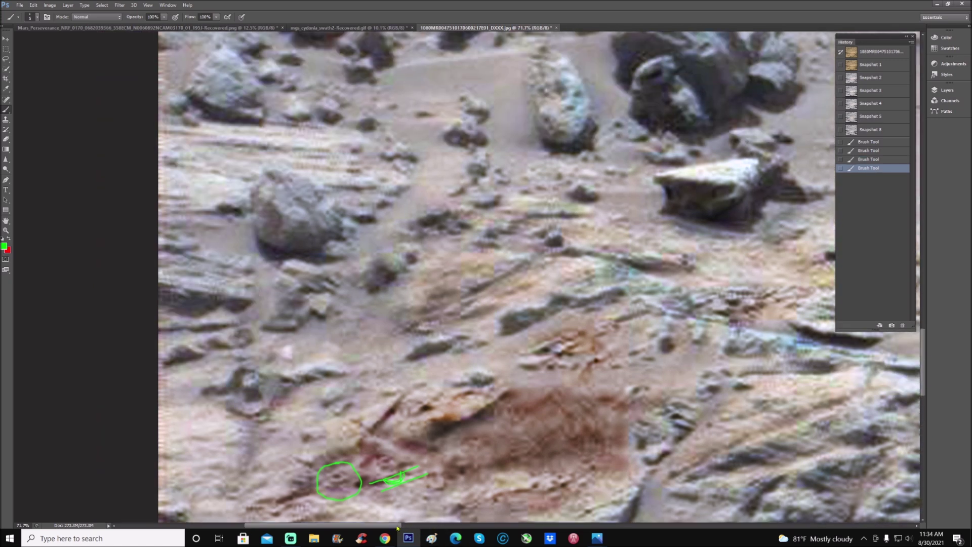
left_click_drag(397, 525, 424, 525)
scroll(565, 324, "up", 3)
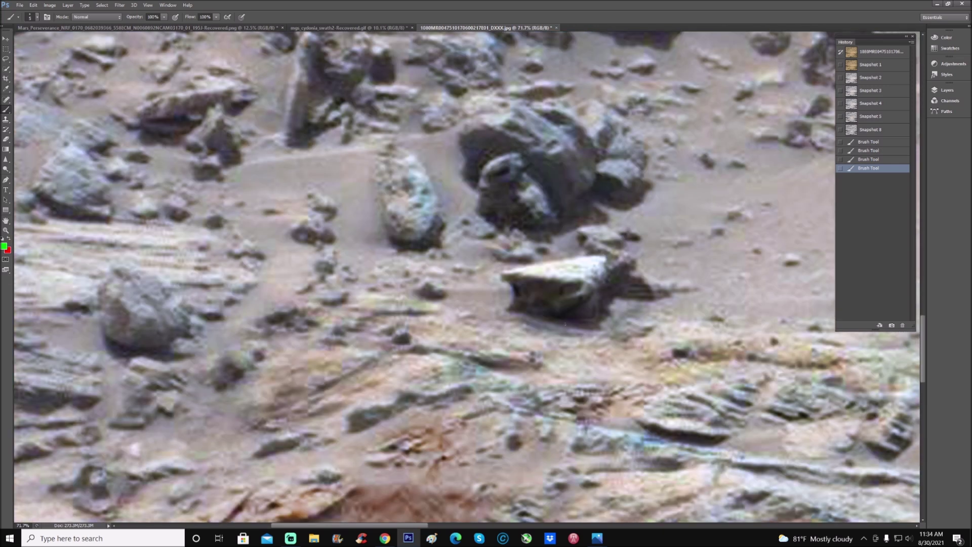
mouse_move(555, 241)
left_mouse_down()
mouse_move(529, 243)
mouse_move(502, 339)
mouse_move(638, 321)
mouse_move(642, 269)
mouse_move(577, 243)
mouse_move(541, 243)
mouse_move(567, 274)
mouse_move(572, 264)
left_mouse_up()
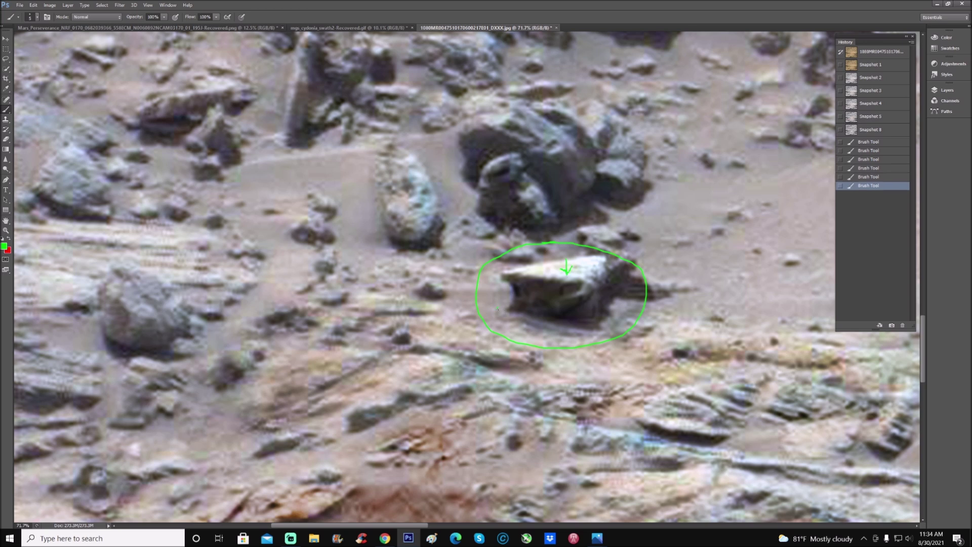
mouse_move(506, 320)
left_mouse_down()
mouse_move(567, 330)
mouse_move(618, 321)
mouse_move(635, 300)
mouse_move(603, 306)
mouse_move(610, 299)
mouse_move(608, 307)
left_mouse_up()
- Circle the dark layered boulder left of the large slanted slab in green at 66.67% magnification
scroll(562, 295, "up", 10)
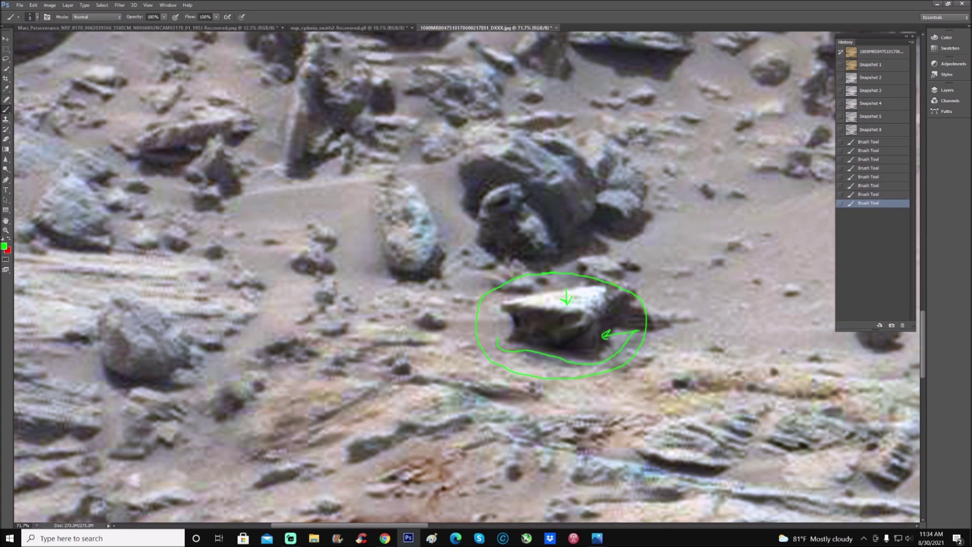
scroll(562, 295, "down", 3)
scroll(614, 276, "up", 3)
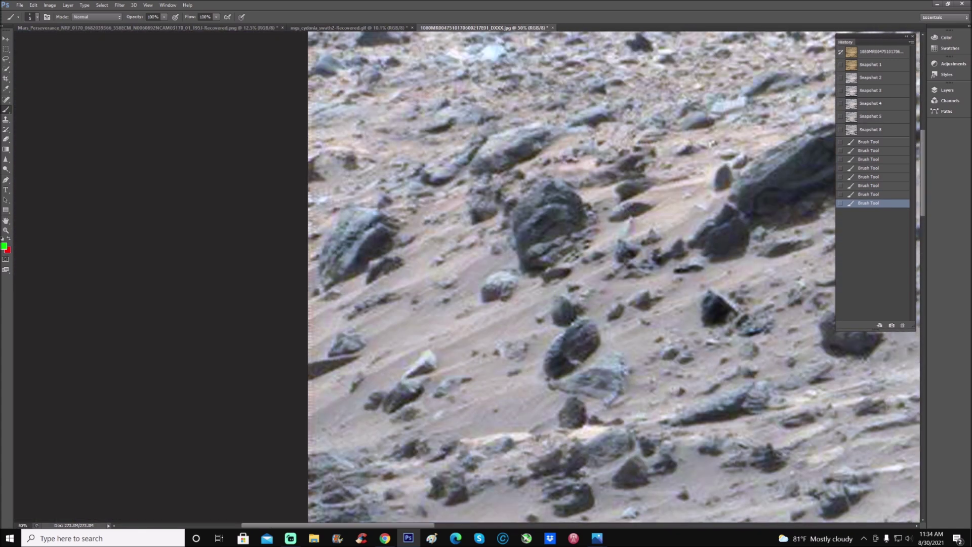
scroll(515, 526, "right", 10)
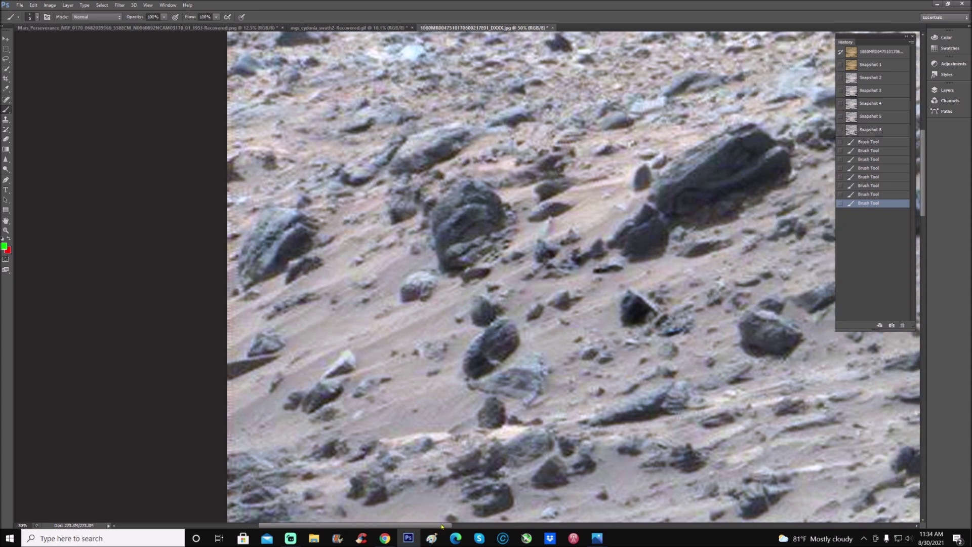
key("ctrl+plus")
scroll(489, 276, "up", 5)
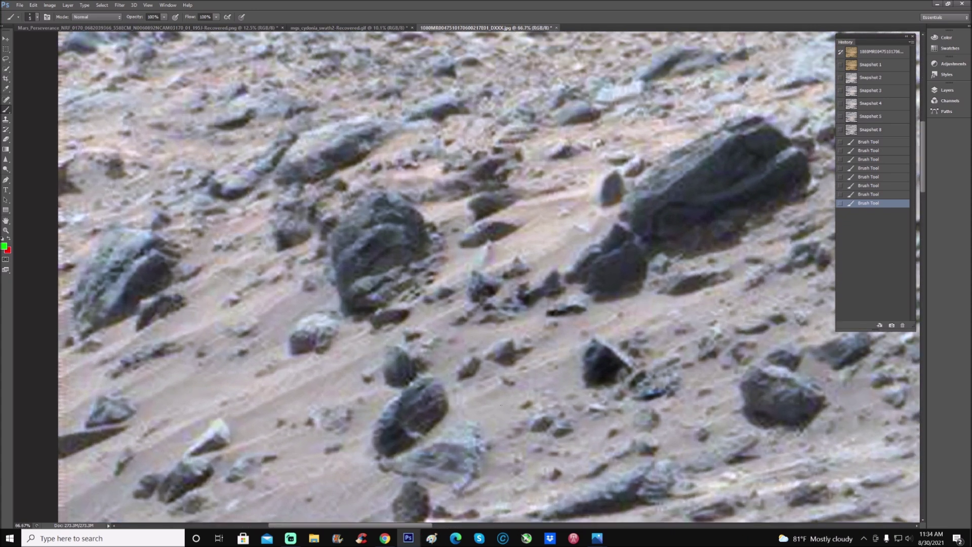
mouse_move(381, 204)
left_mouse_down()
mouse_move(316, 248)
mouse_move(385, 357)
mouse_move(439, 217)
left_mouse_up()
left_click_drag(386, 202, 388, 202)
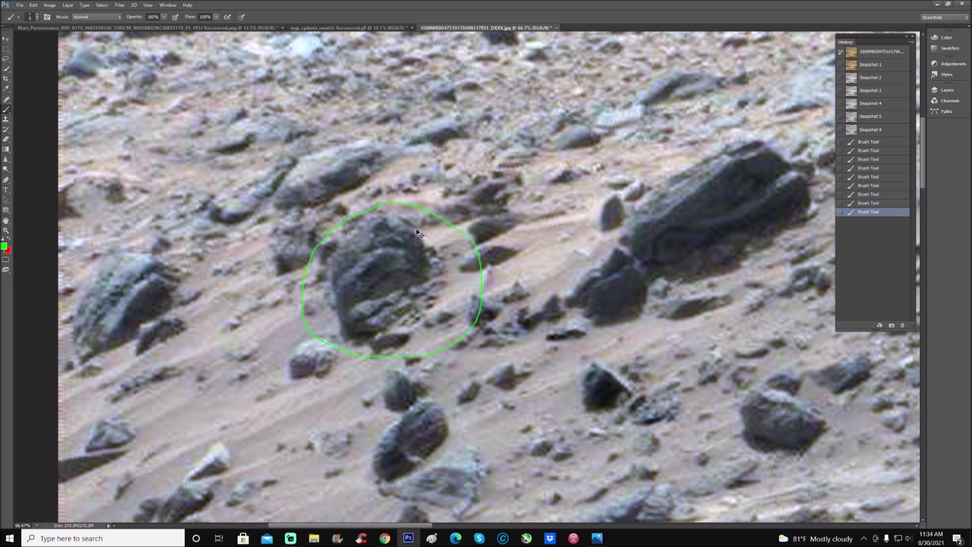
- Trace the curved ridge, the loop at its left end and the lower edge details on the circled boulder at 100%
key("ctrl+plus")
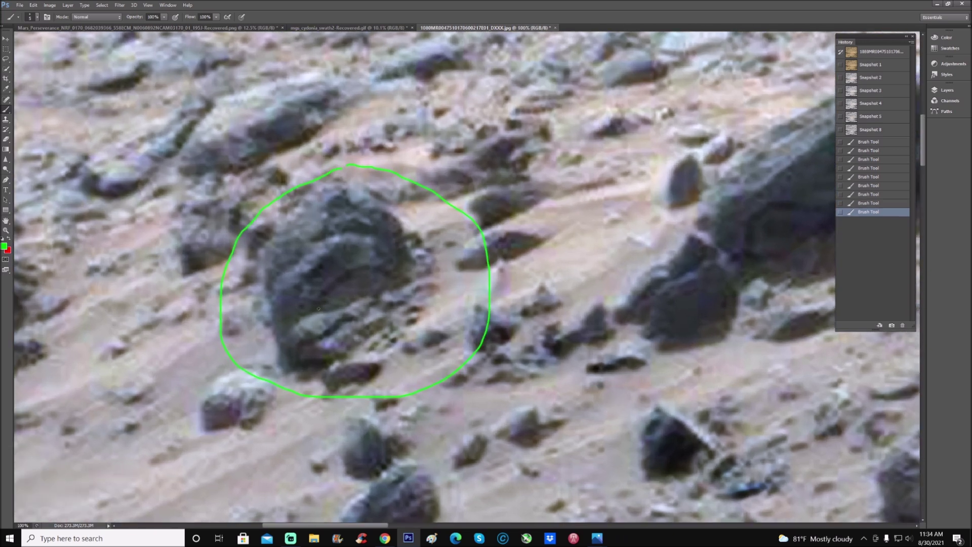
mouse_move(315, 308)
left_mouse_down()
mouse_move(339, 281)
mouse_move(386, 270)
left_mouse_up()
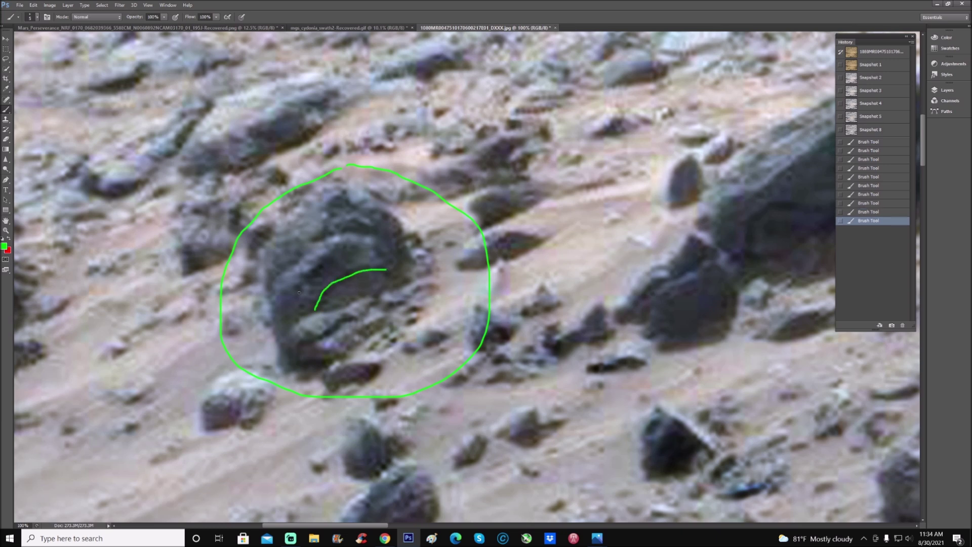
mouse_move(297, 293)
left_mouse_down()
mouse_move(295, 313)
mouse_move(319, 288)
left_mouse_up()
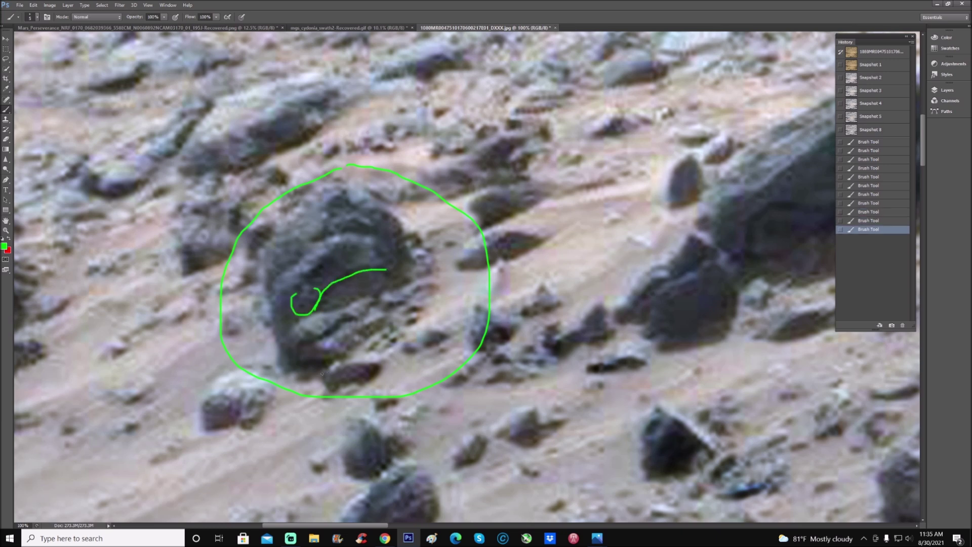
mouse_move(322, 373)
left_mouse_down()
mouse_move(329, 388)
mouse_move(349, 365)
mouse_move(388, 365)
mouse_move(395, 327)
mouse_move(396, 337)
mouse_move(402, 331)
left_mouse_up()
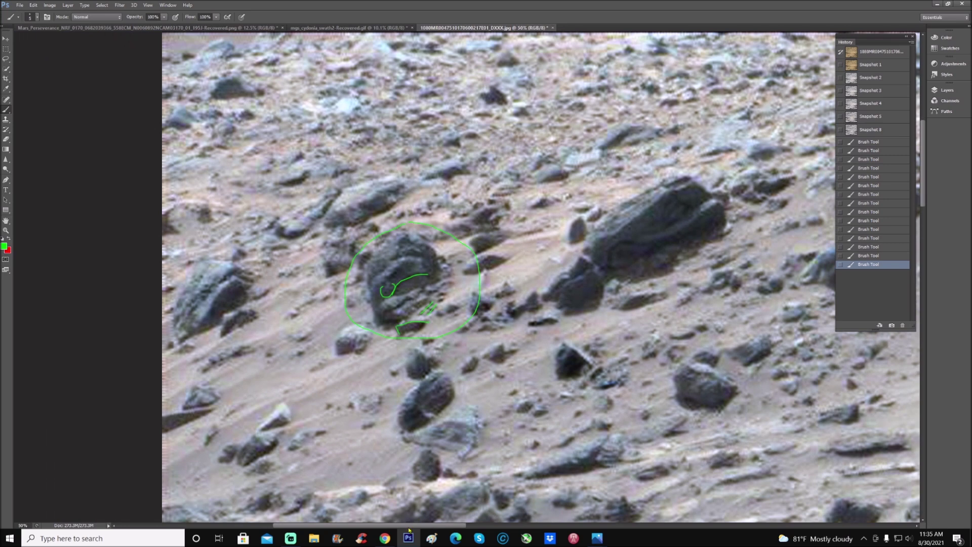
- Rotate the canvas view clockwise until the large slanted slab lies roughly level, and show it at 66.67% magnification
left_click_drag(409, 527, 459, 527)
left_click(6, 221)
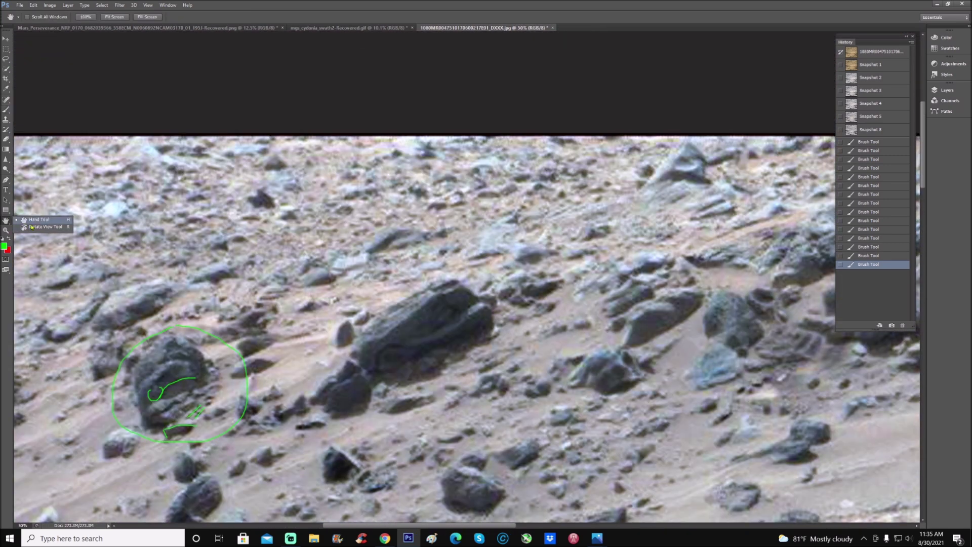
left_click(31, 228)
left_click_drag(198, 173, 358, 172)
scroll(488, 415, "down", 1)
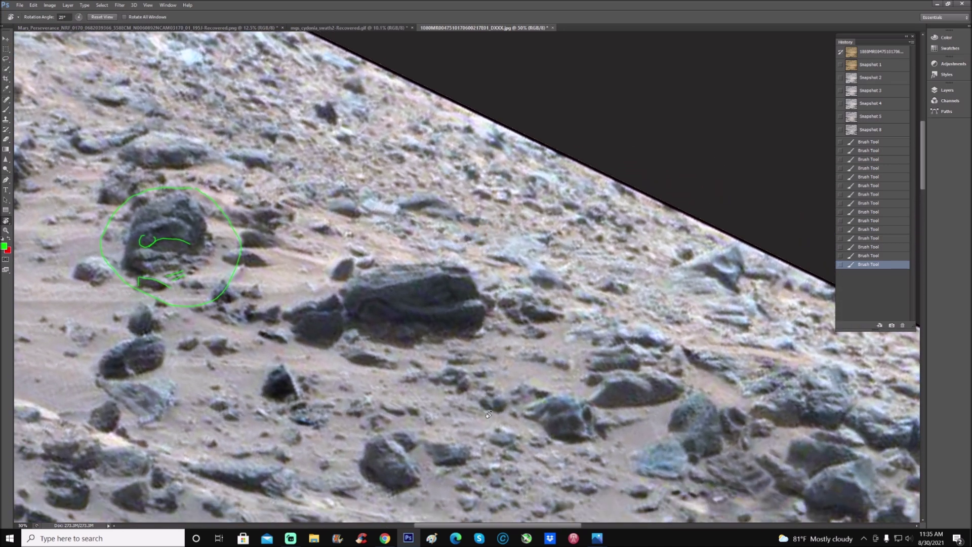
key("ctrl+plus")
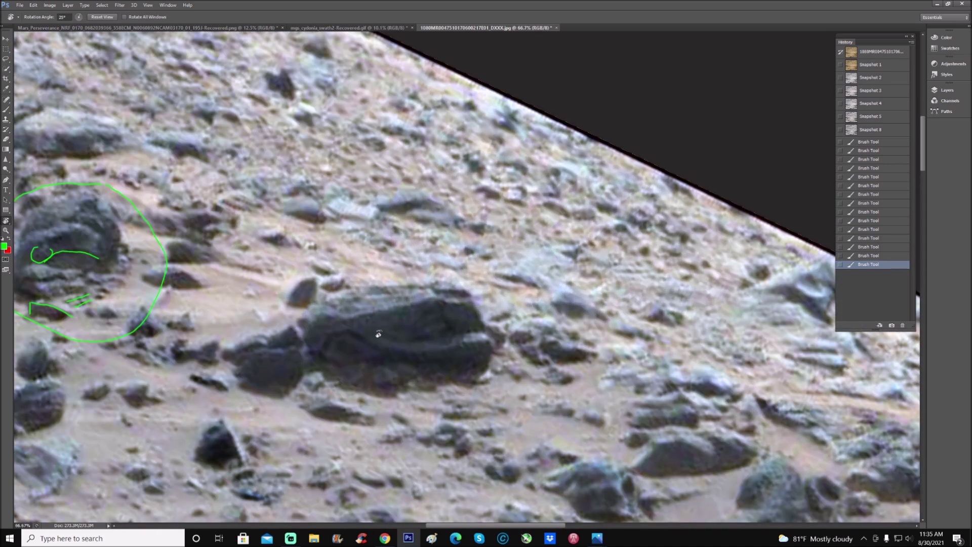
- Compare the levelled dark slab up close in Snapshot 1, Snapshot 5 and the last, grayscale snapshot
left_click(898, 65)
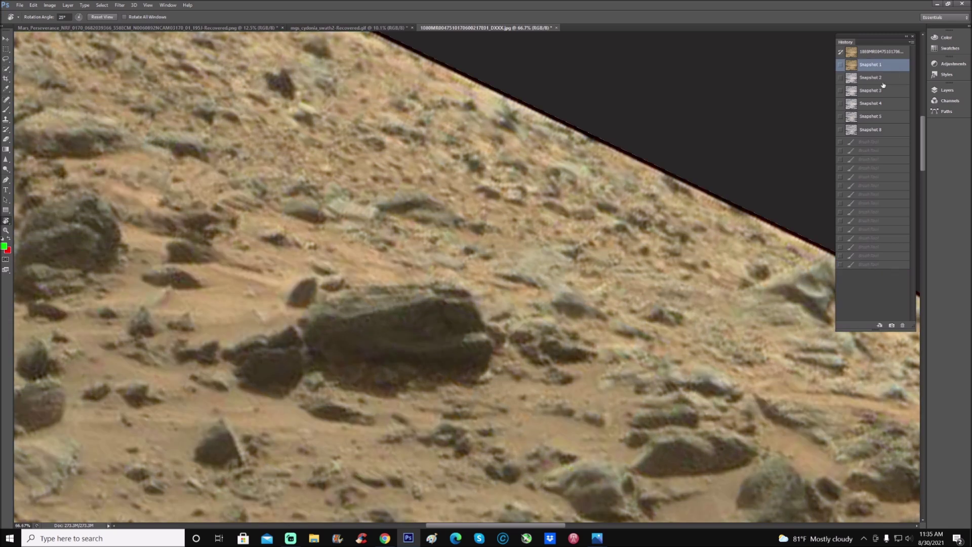
left_click(6, 230)
left_click_drag(297, 245, 307, 246)
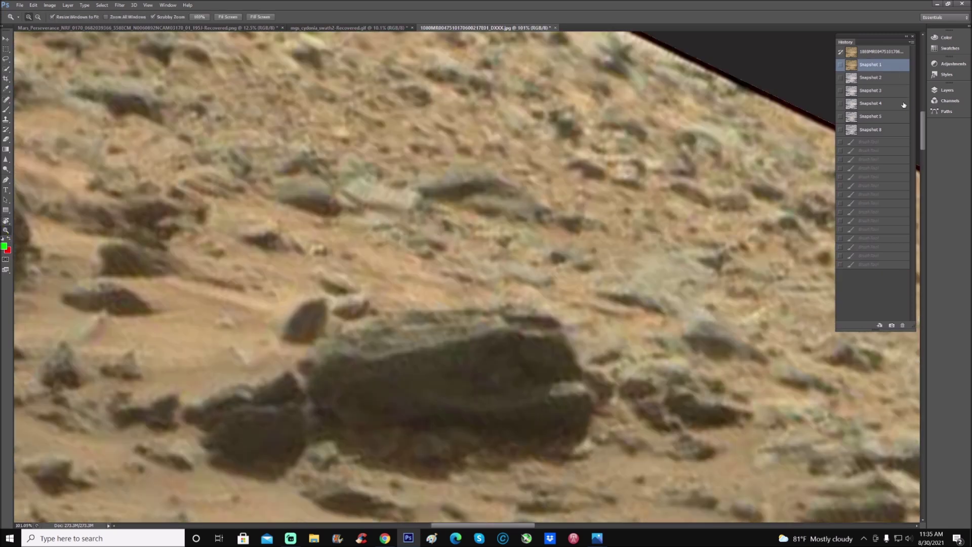
left_click(896, 116)
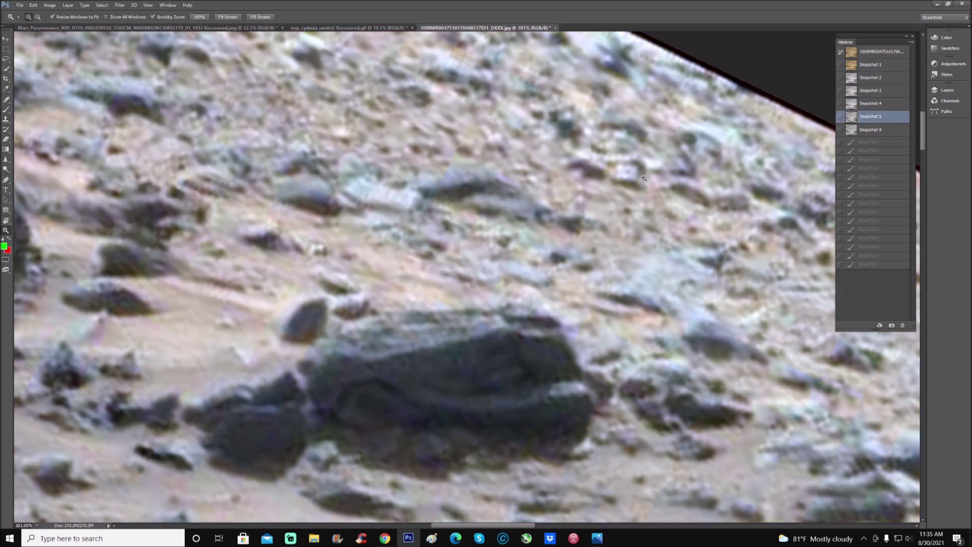
left_click_drag(601, 208, 592, 209)
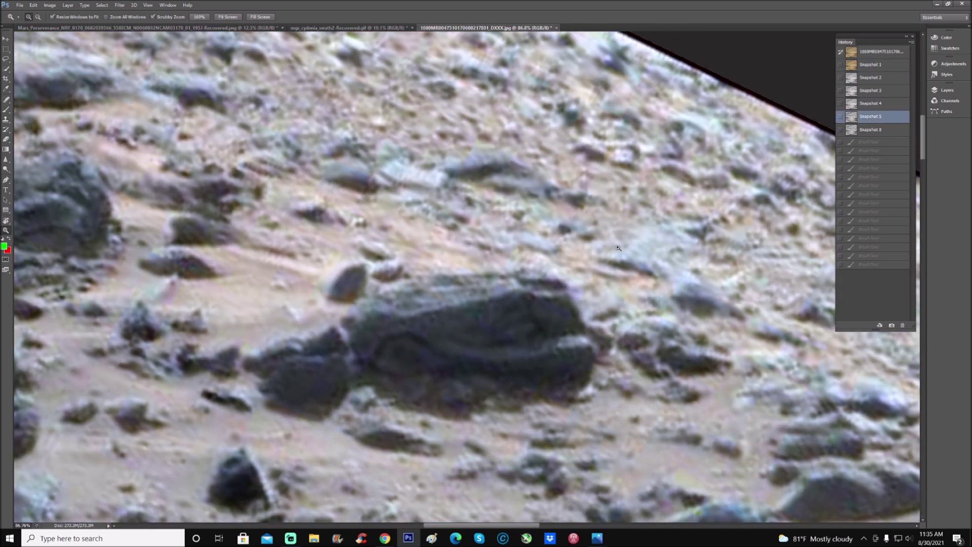
left_click(879, 131)
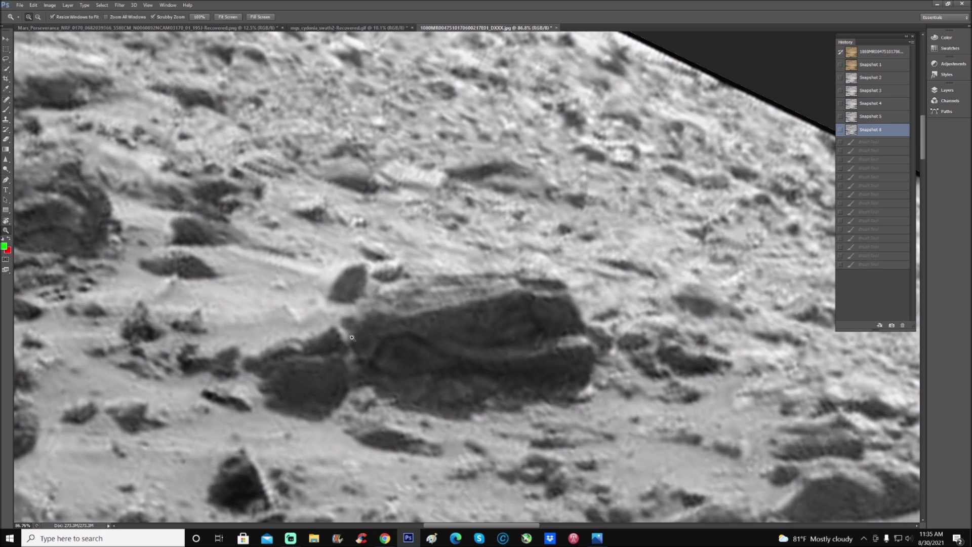
scroll(603, 371, "down", 4)
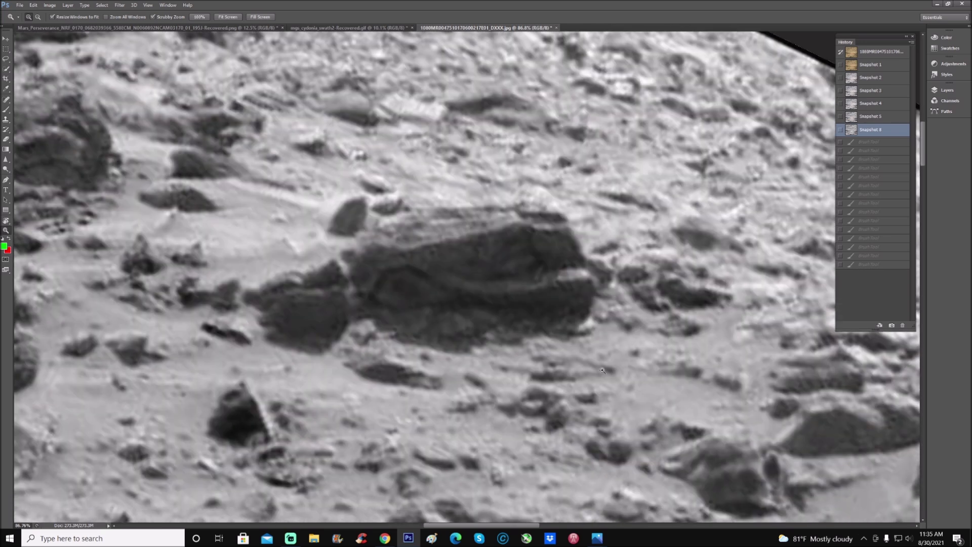
scroll(603, 370, "down", 1)
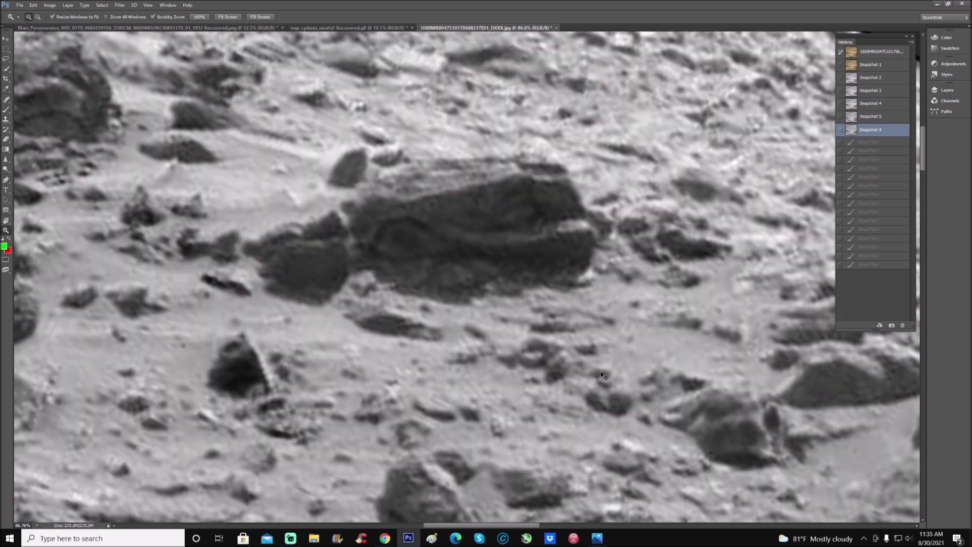
- Circle the layered rock patch in the boulder cluster right of the levelled slab, and the small oval hollow above it, in green
key("ctrl+minus")
key("ctrl+minus")
left_click(602, 376, "alt")
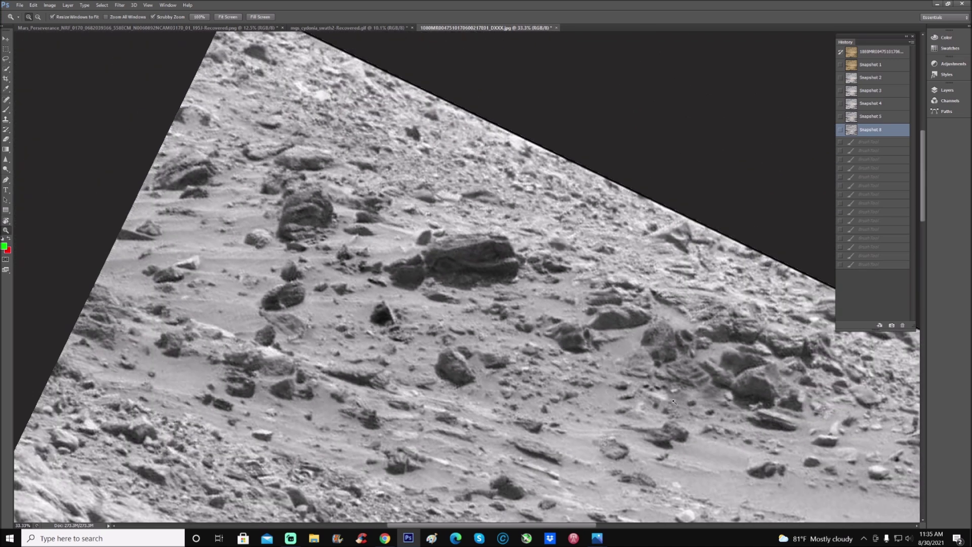
left_click_drag(543, 524, 600, 519)
scroll(615, 448, "down", 1)
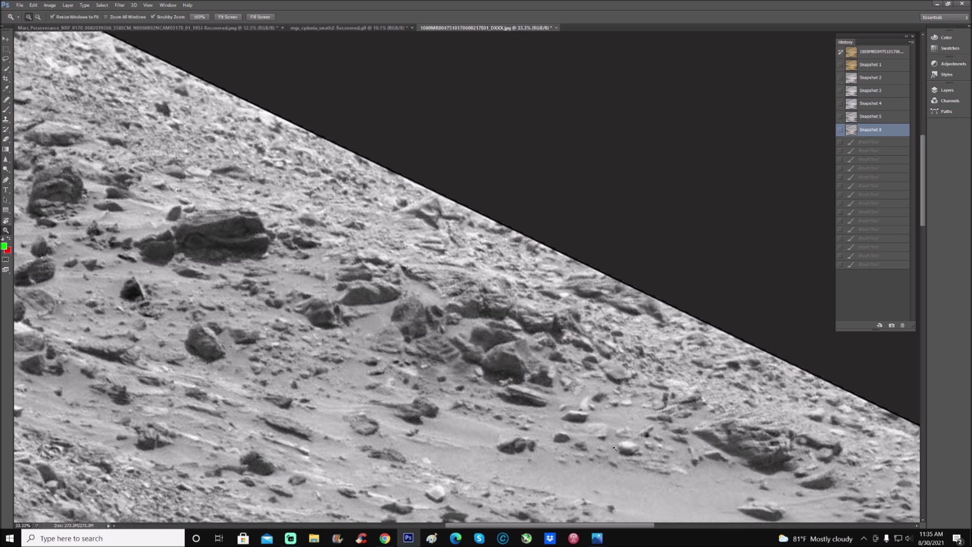
key("ctrl+plus")
left_click(615, 451)
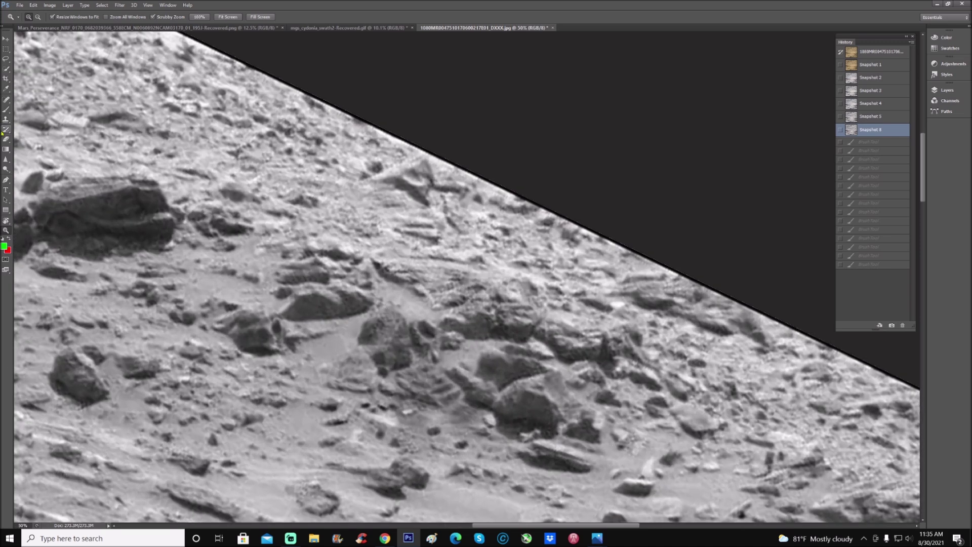
left_click(7, 109)
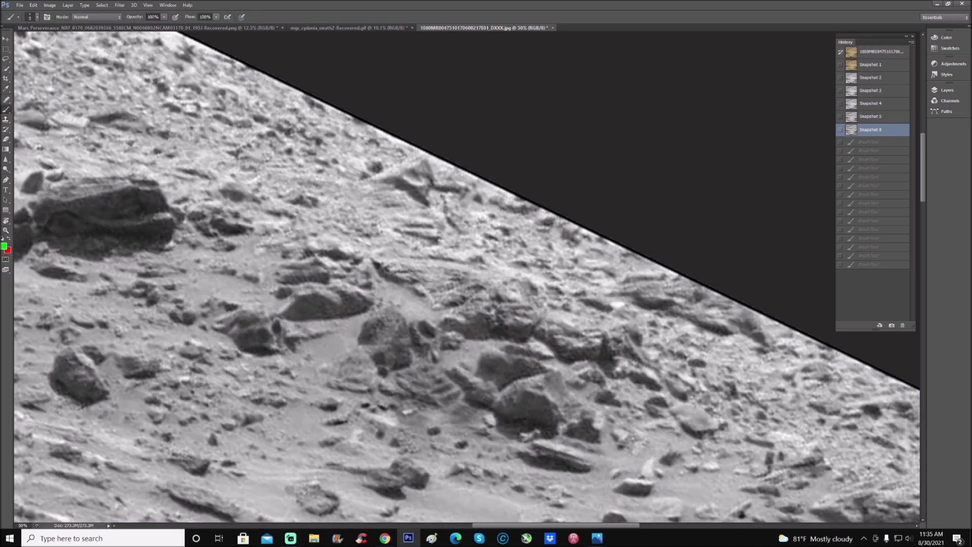
mouse_move(417, 347)
left_mouse_down()
mouse_move(391, 380)
mouse_move(469, 400)
mouse_move(418, 347)
left_mouse_up()
key("ctrl+plus")
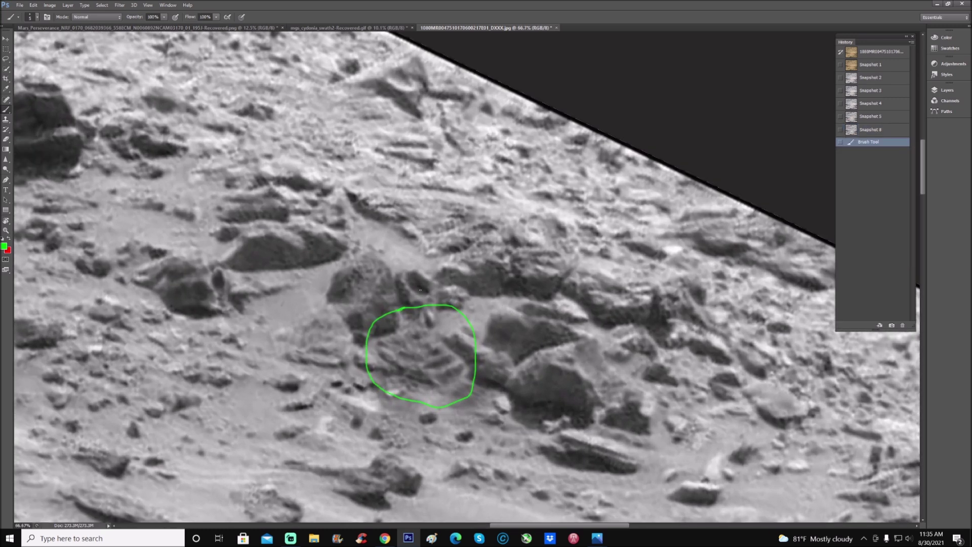
left_click_drag(417, 297, 423, 274)
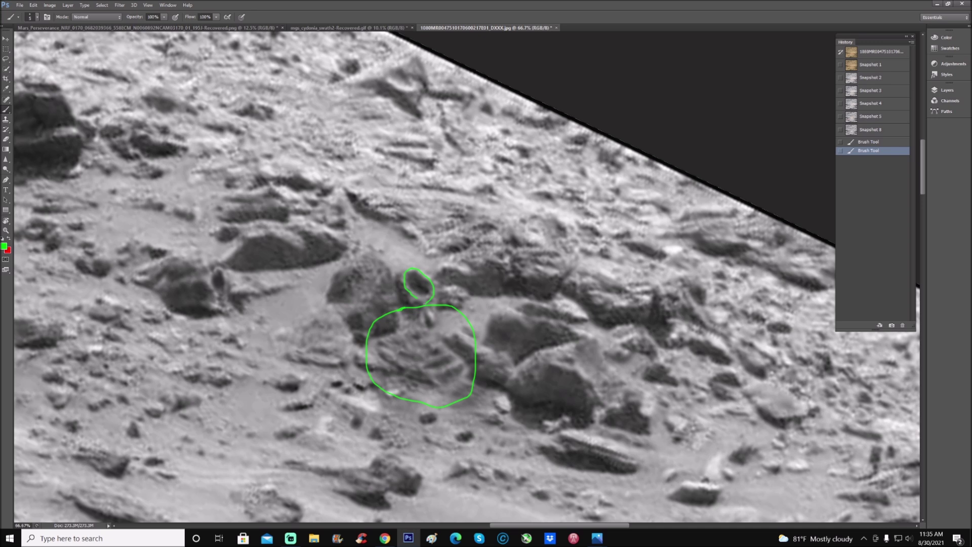
left_click_drag(416, 301, 416, 300)
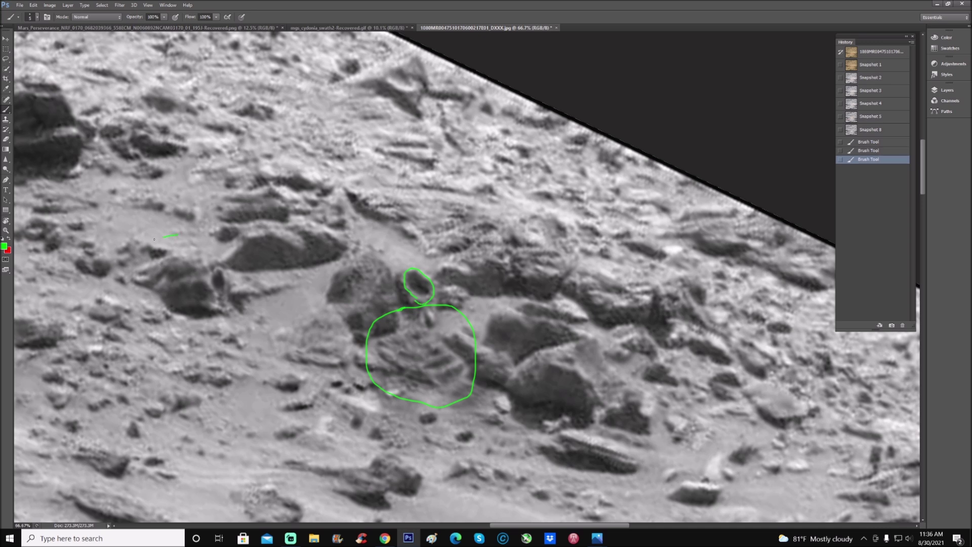
- Mark in green the dark boulder below the slab with its upper-left edge details, and the bright strip on the boulder farther left
mouse_move(154, 239)
left_mouse_down()
mouse_move(97, 319)
mouse_move(271, 261)
mouse_move(125, 255)
left_mouse_up()
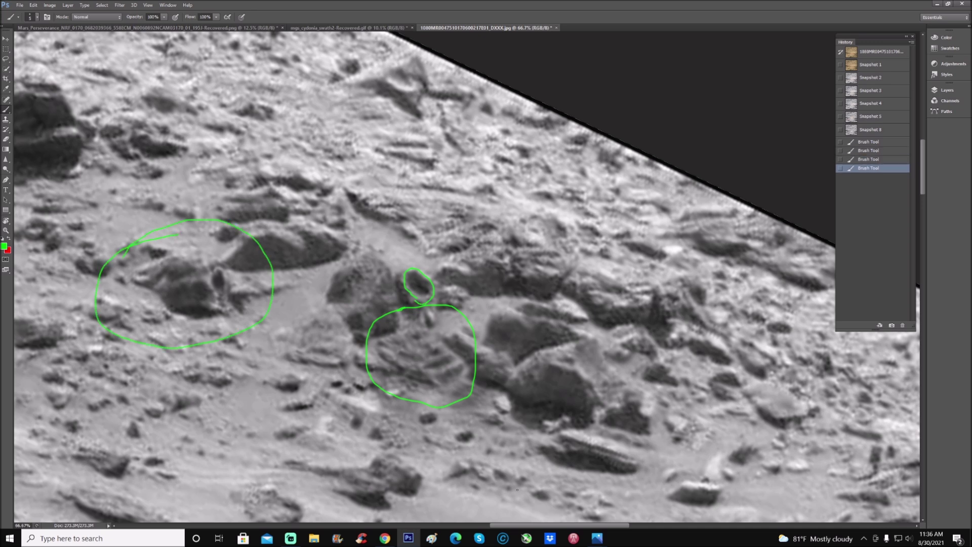
left_click_drag(517, 525, 483, 524)
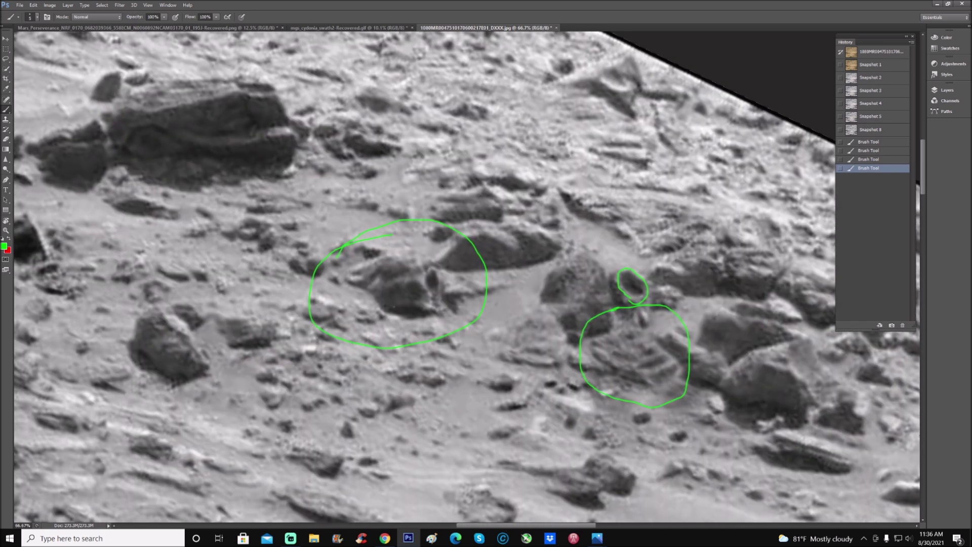
left_click_drag(347, 275, 368, 272)
left_click_drag(369, 265, 375, 271)
left_click_drag(377, 264, 379, 270)
left_click_drag(380, 268, 385, 270)
left_click_drag(385, 263, 389, 269)
mouse_move(183, 310)
left_mouse_down()
mouse_move(153, 302)
mouse_move(180, 355)
mouse_move(213, 369)
mouse_move(184, 312)
left_mouse_up()
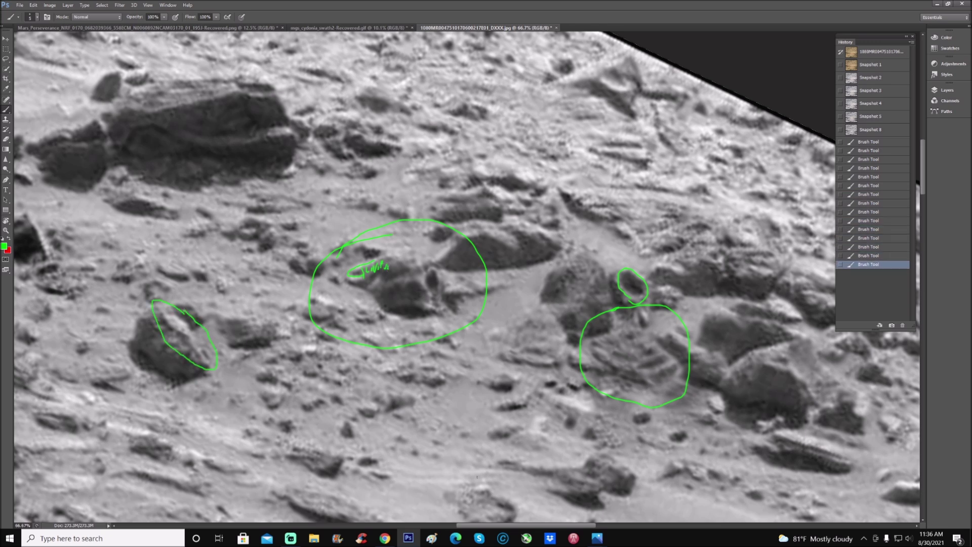
- Circle the flat layered slab below the boulder cluster at 100% magnification and add a green arrow pointing at its dark edge
left_click_drag(458, 526, 494, 530)
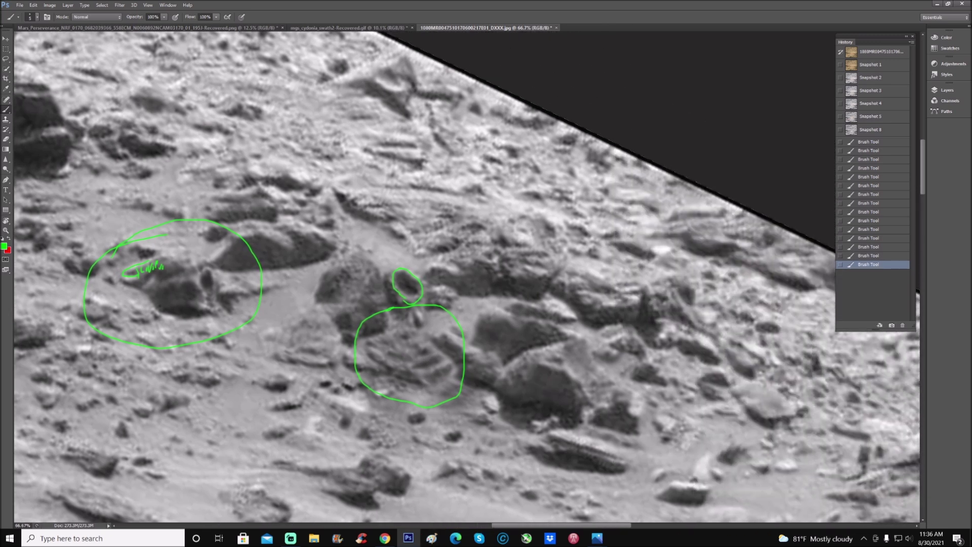
scroll(613, 460, "down", 4)
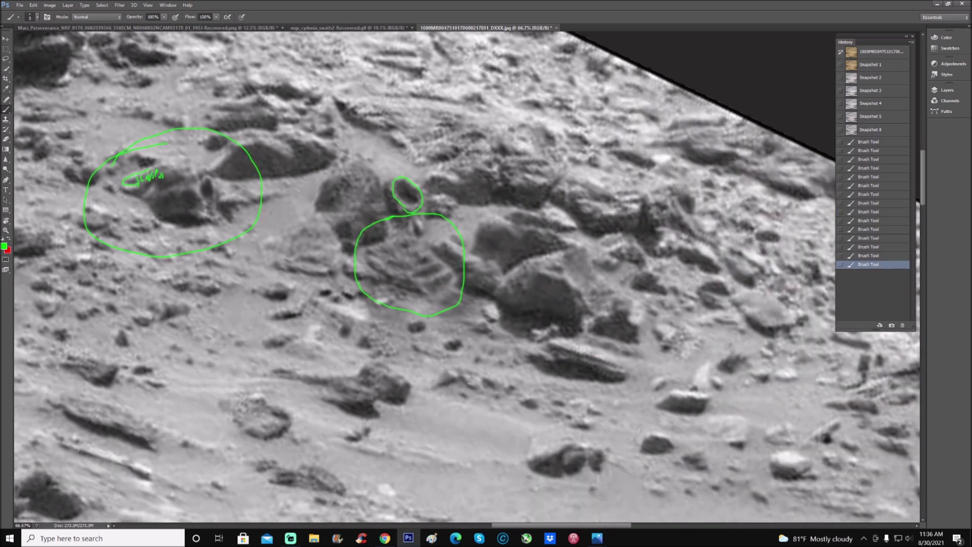
left_click_drag(600, 526, 625, 526)
scroll(530, 406, "down", 2)
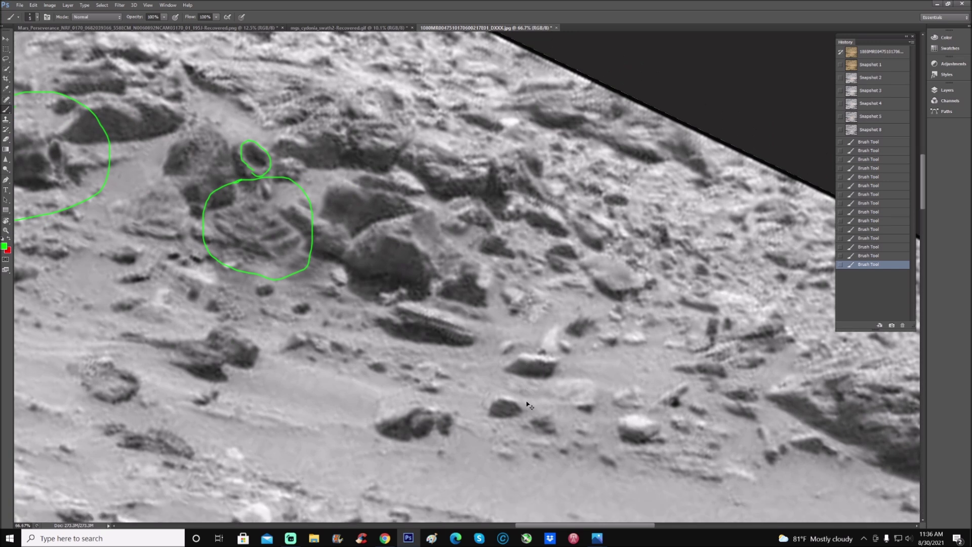
key("ctrl+plus")
mouse_move(388, 302)
left_mouse_down()
mouse_move(362, 311)
mouse_move(391, 394)
mouse_move(465, 311)
mouse_move(383, 304)
left_mouse_up()
mouse_move(358, 378)
left_mouse_down()
mouse_move(375, 354)
mouse_move(368, 353)
mouse_move(381, 357)
left_mouse_up()
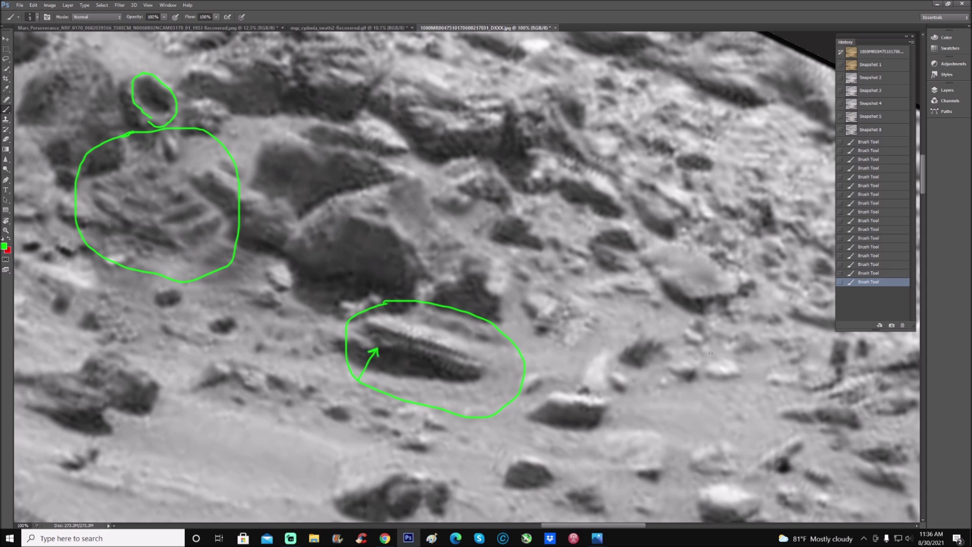
- Circle the small rock on the slope above and right of the arrowed slab in green, with a dot inside the circle
scroll(710, 353, "up", 3)
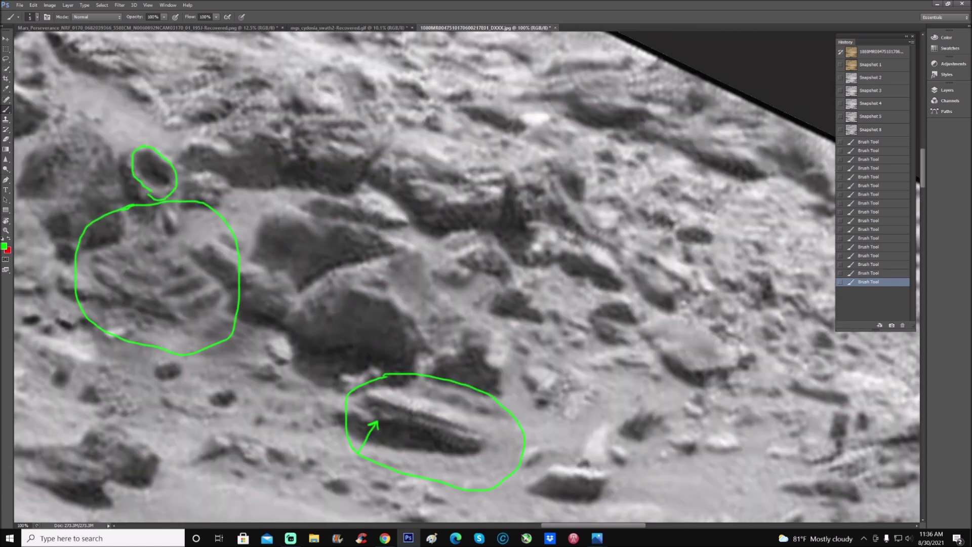
mouse_move(557, 232)
left_mouse_down()
mouse_move(582, 271)
mouse_move(554, 234)
left_mouse_up()
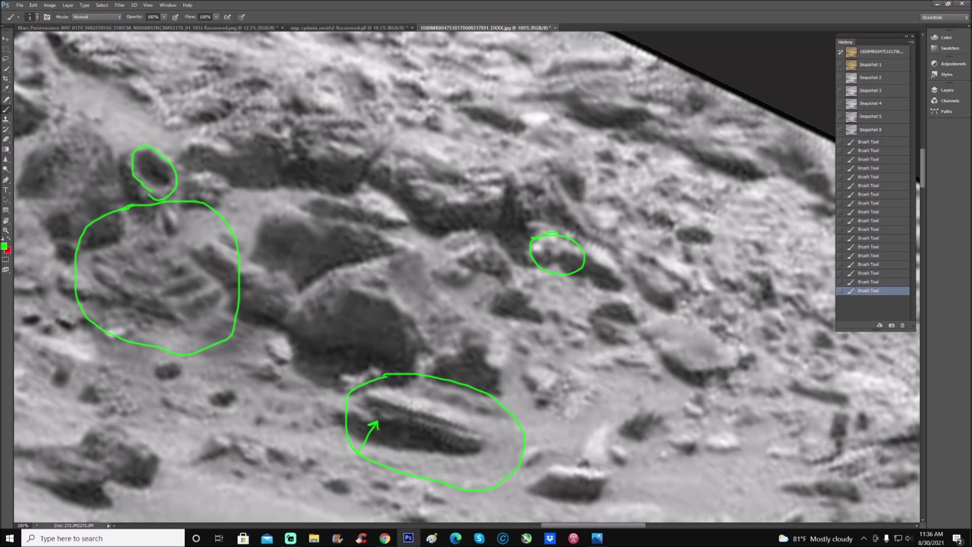
left_click(548, 253)
scroll(691, 259, "down", 2)
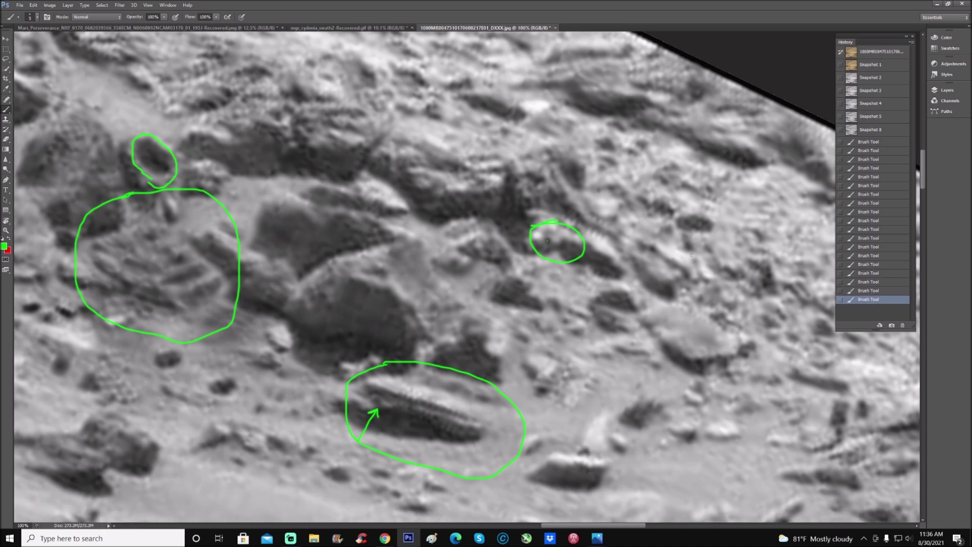
- Circle the large levelled slab and the dark layered boulder to its left in green at 50% magnification
key("ctrl+minus")
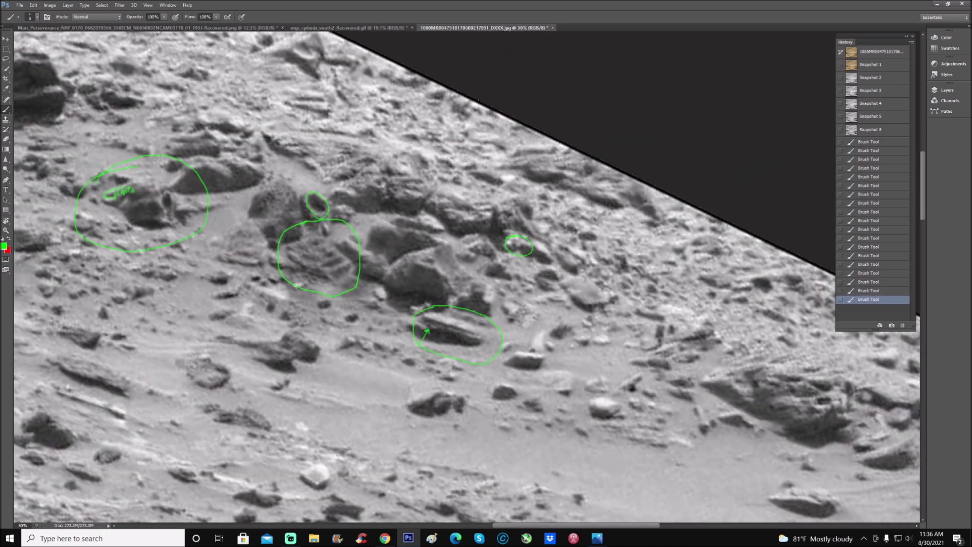
left_click_drag(238, 202, 691, 332)
mouse_move(184, 98)
left_mouse_down()
mouse_move(129, 115)
mouse_move(265, 200)
mouse_move(204, 89)
left_mouse_up()
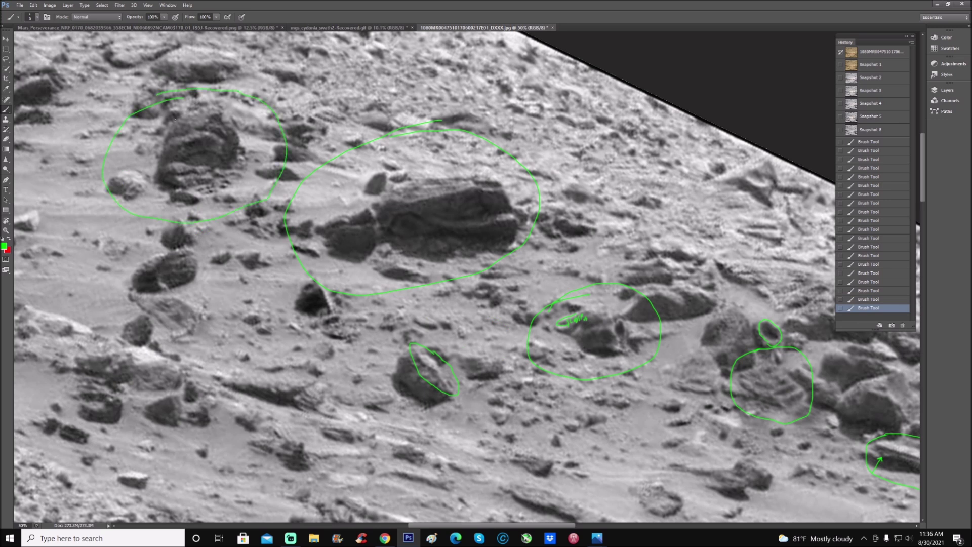
- Examine the marked rocks at 66.67% magnification, from the circled layered boulder across to the arrowed slab and the sandy ground below it
left_click_drag(471, 526, 446, 526)
scroll(328, 413, "up", 5)
scroll(328, 413, "up", 1)
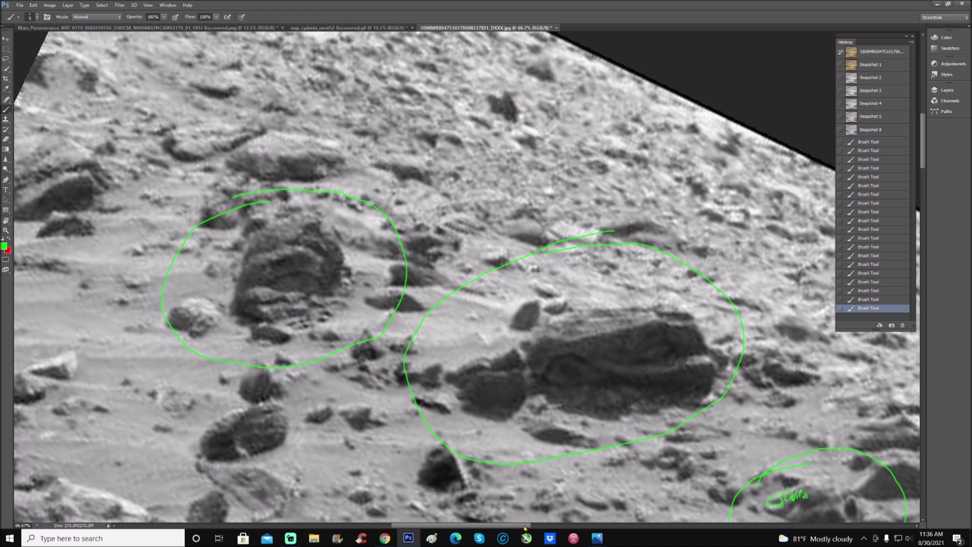
left_click_drag(524, 528, 585, 528)
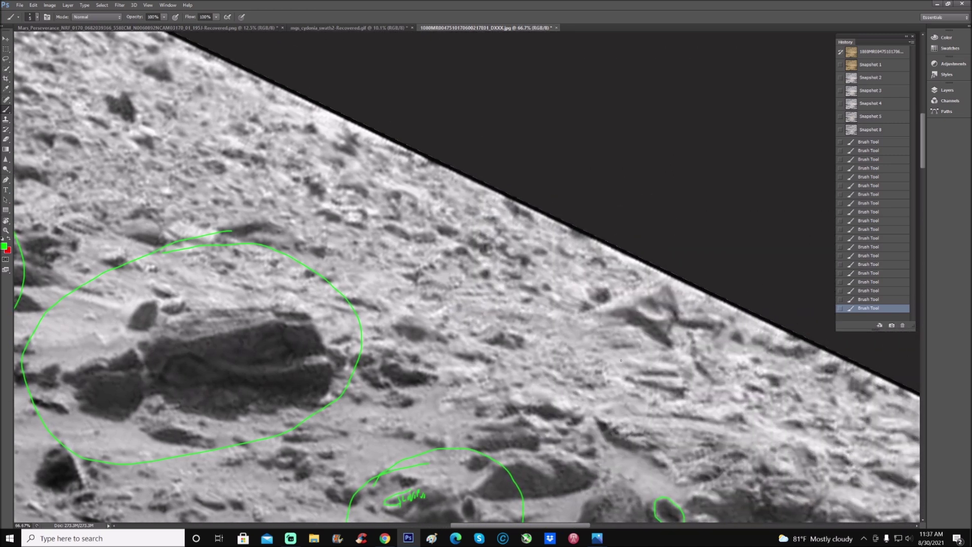
scroll(620, 360, "down", 2)
scroll(620, 360, "down", 10)
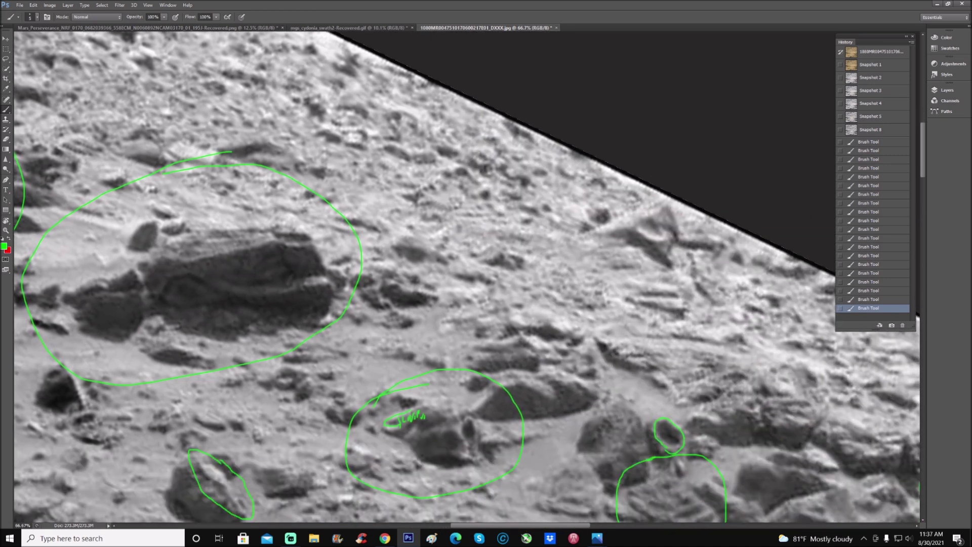
scroll(603, 368, "down", 3)
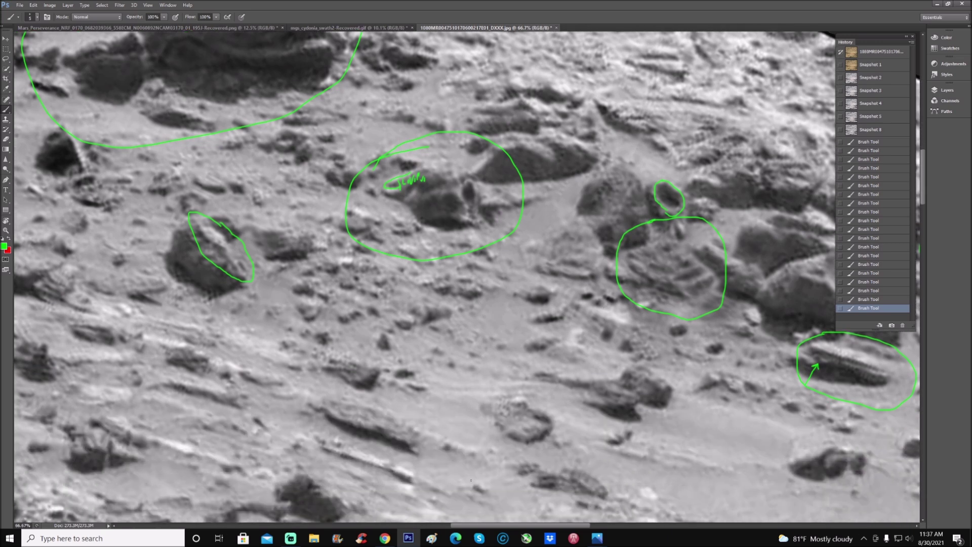
left_click_drag(498, 524, 573, 525)
scroll(561, 395, "down", 3)
scroll(560, 395, "down", 13)
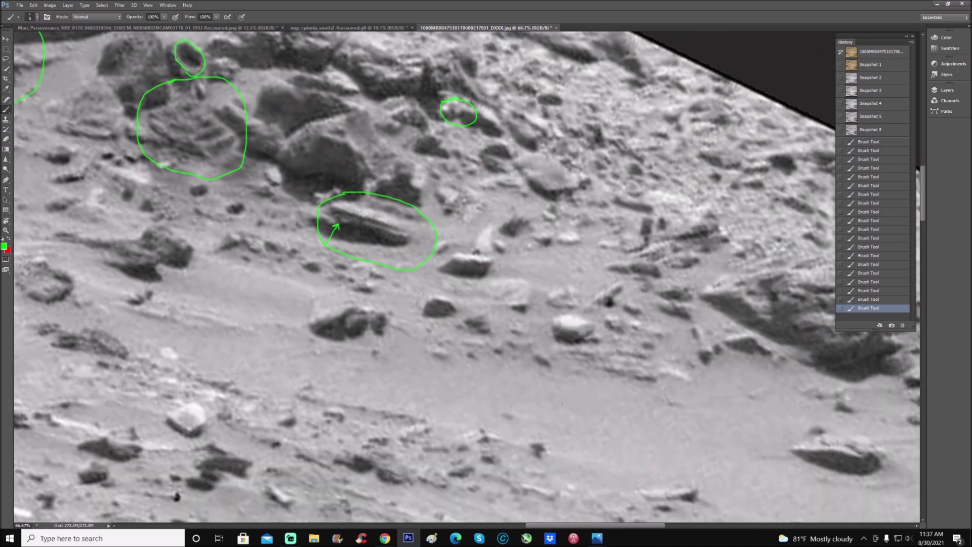
scroll(560, 414, "down", 2)
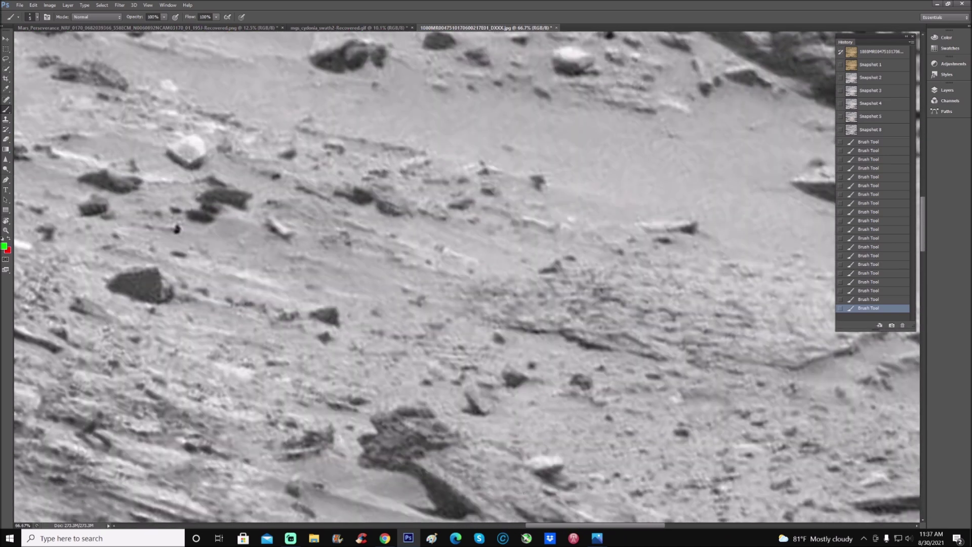
- Rotate the canvas view back until the layered foreground outcrop lies roughly level, and show it at 68.54% magnification
left_click_drag(553, 525, 322, 526)
key("ctrl+minus")
key("ctrl+minus")
key("r")
left_click_drag(199, 151, 47, 256)
left_click(6, 231)
left_click_drag(224, 349, 243, 332)
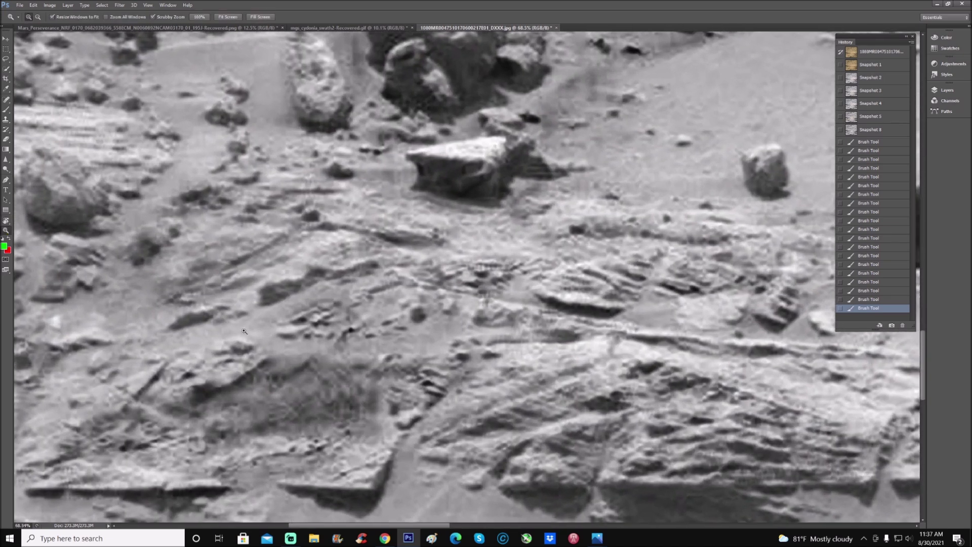
- Draw a green arrow along the dark ledge at the outcrop's left and trace the peaked ridge line of its central part
left_click(11, 111)
left_click_drag(319, 248, 249, 318)
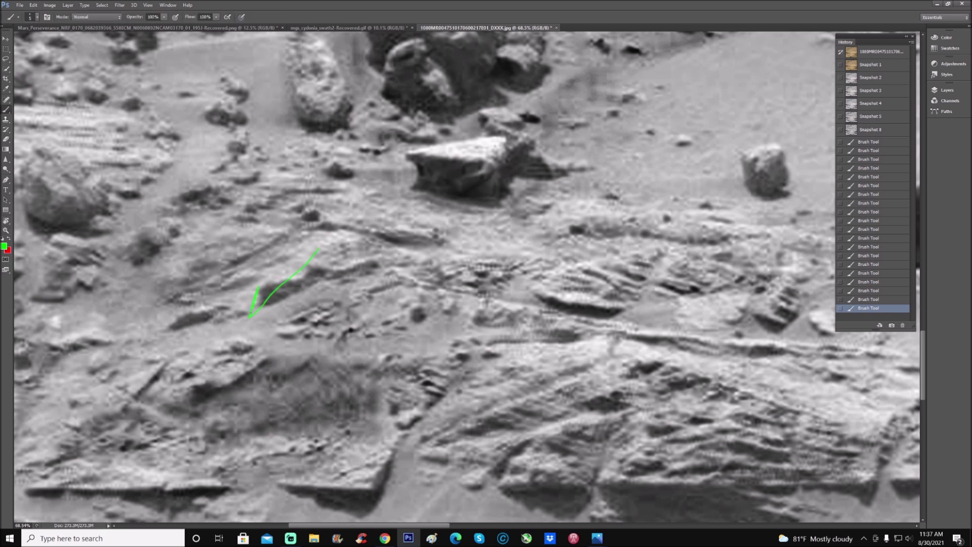
left_click_drag(372, 524, 409, 525)
scroll(377, 291, "down", 3)
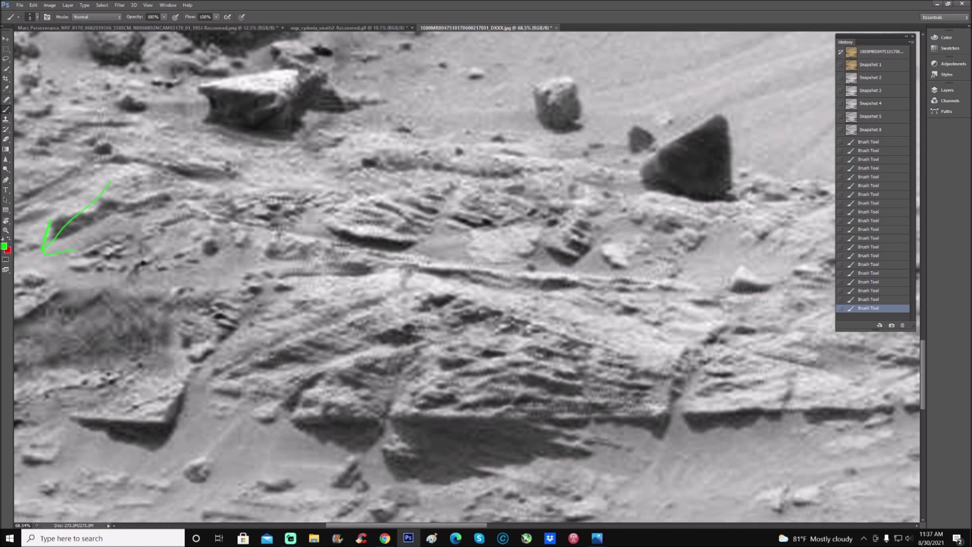
mouse_move(223, 373)
left_mouse_down()
mouse_move(401, 293)
mouse_move(658, 366)
left_mouse_up()
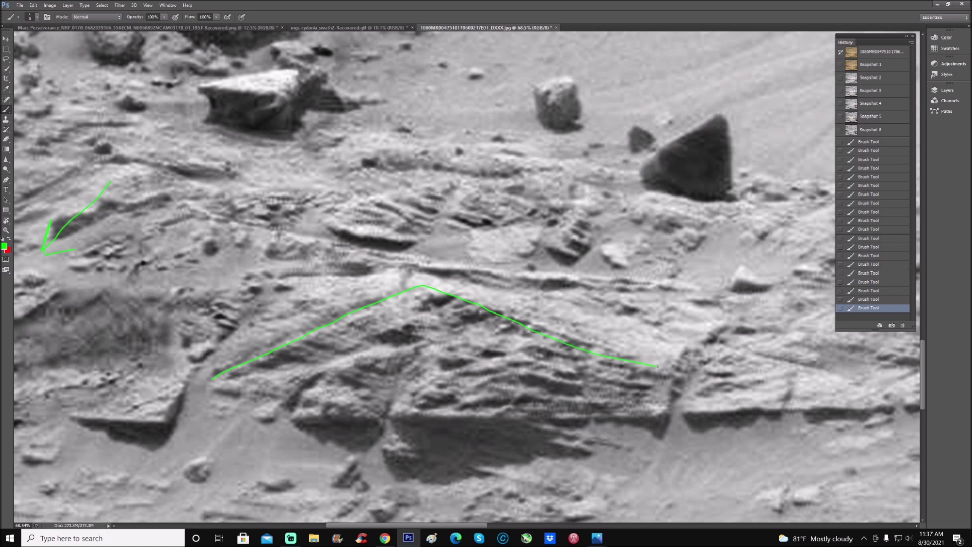
- Clear the marks by restoring the last, grayscale snapshot and circle the dark hollows just right of the outcrop's peak in green
left_click(861, 130)
mouse_move(496, 317)
left_mouse_down()
mouse_move(488, 334)
mouse_move(523, 321)
left_mouse_up()
mouse_move(446, 304)
left_mouse_down()
mouse_move(465, 294)
mouse_move(458, 335)
mouse_move(497, 317)
mouse_move(549, 350)
mouse_move(523, 318)
left_mouse_up()
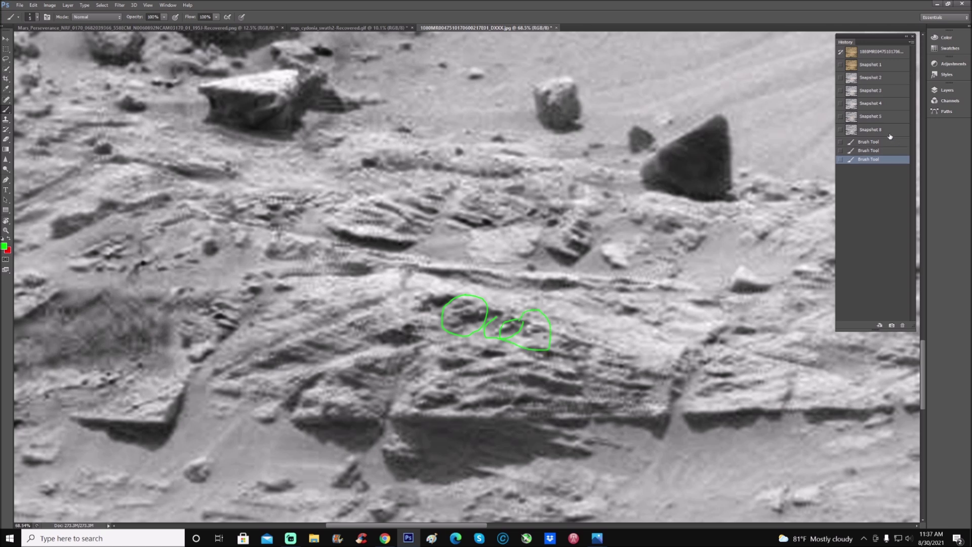
- Restore the color Snapshot 5 and mark the two hollows right of the outcrop's peak and the layer lines beneath them in green
left_click(880, 130)
left_click(889, 116)
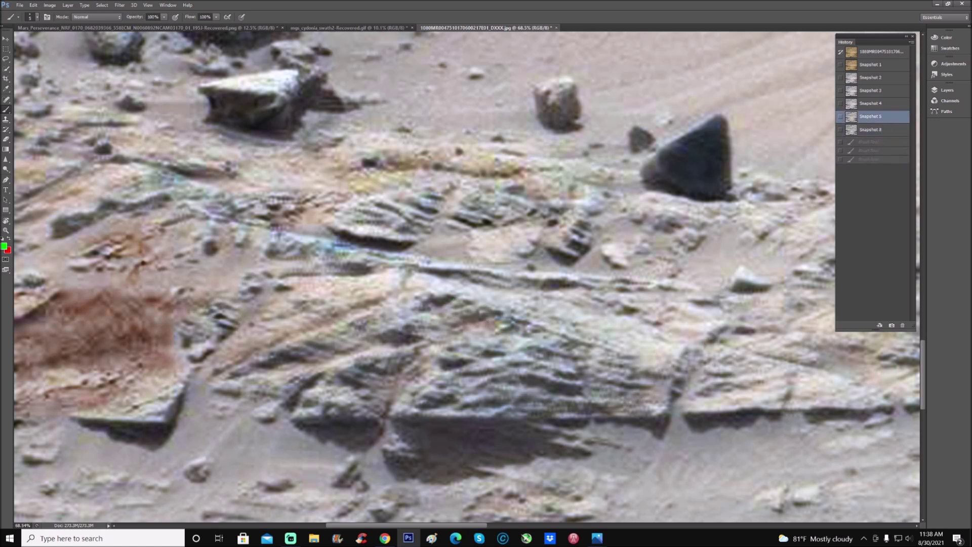
mouse_move(495, 313)
left_mouse_down()
mouse_move(499, 344)
mouse_move(510, 318)
mouse_move(514, 332)
left_mouse_up()
left_click_drag(514, 332, 585, 333)
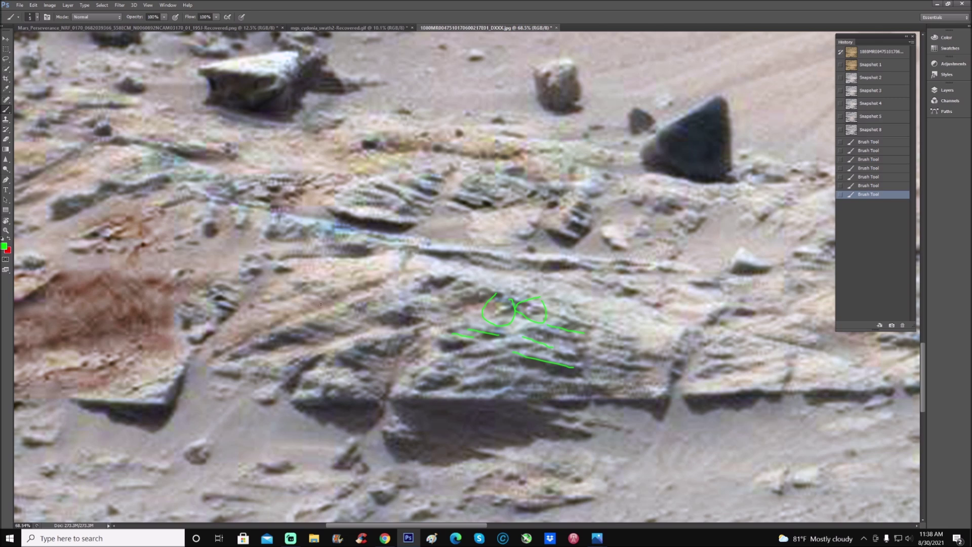
- Circle in green the cluster of layered rocks on the outcrop just left of the dark triangular boulder
key("ctrl+minus")
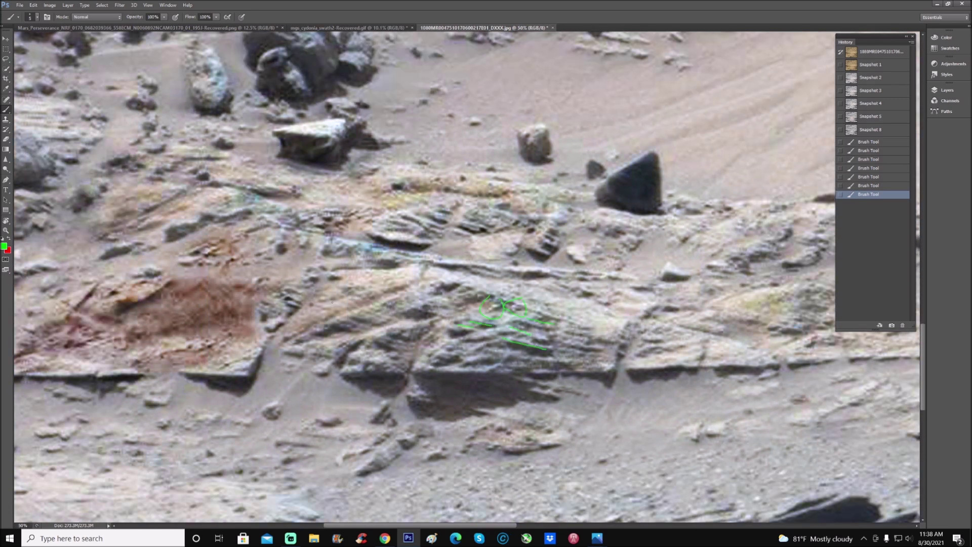
scroll(332, 302, "up", 3)
scroll(466, 276, "up", 2)
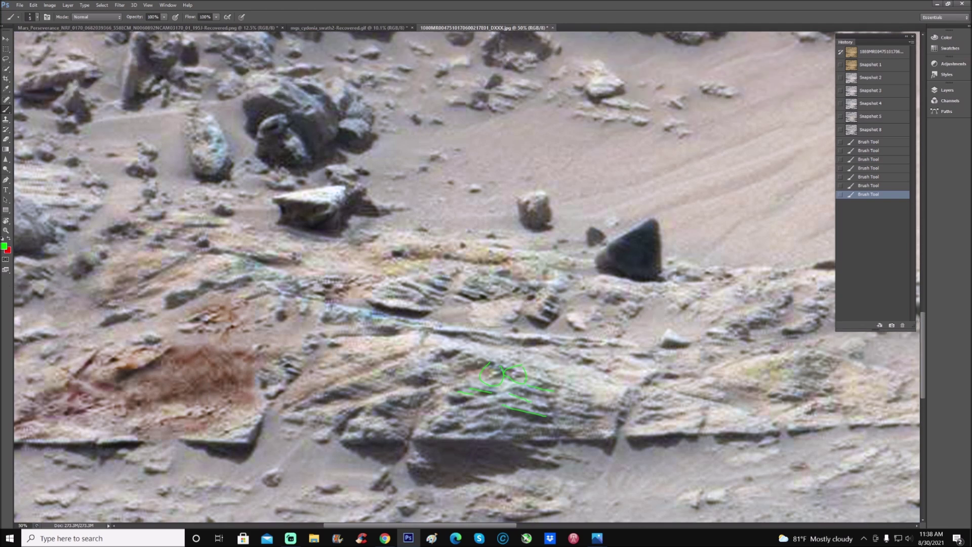
scroll(503, 222, "up", 2)
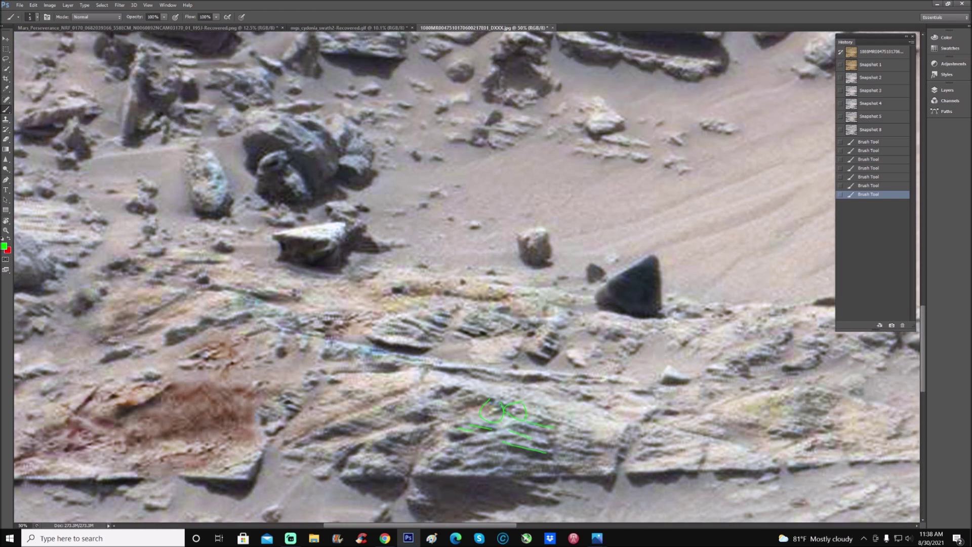
scroll(505, 263, "up", 1)
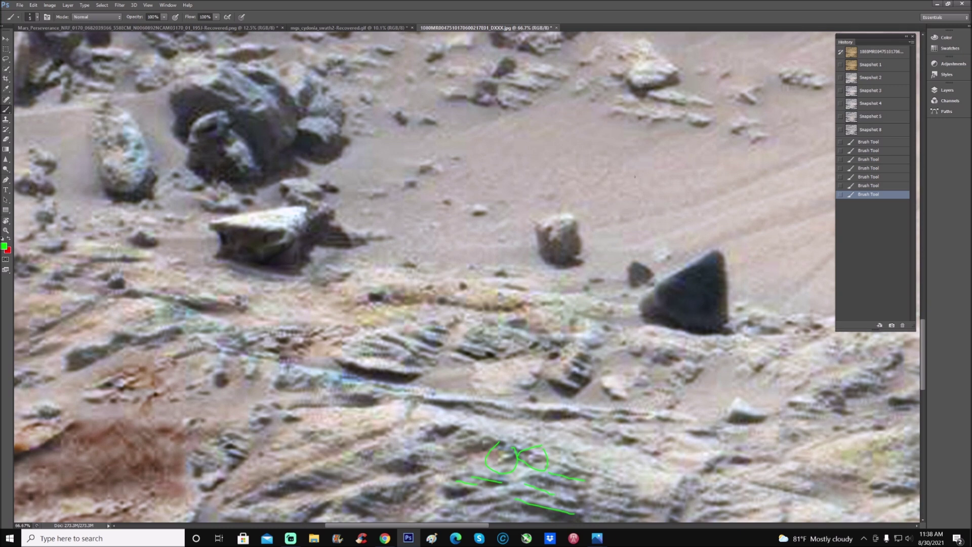
mouse_move(539, 295)
left_mouse_down()
mouse_move(506, 393)
mouse_move(587, 304)
left_mouse_up()
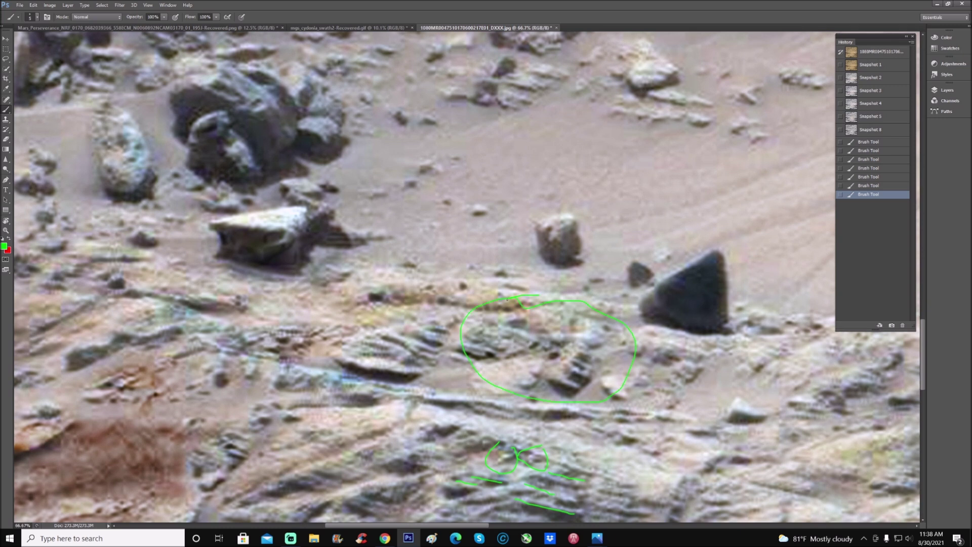
left_click_drag(507, 299, 507, 299)
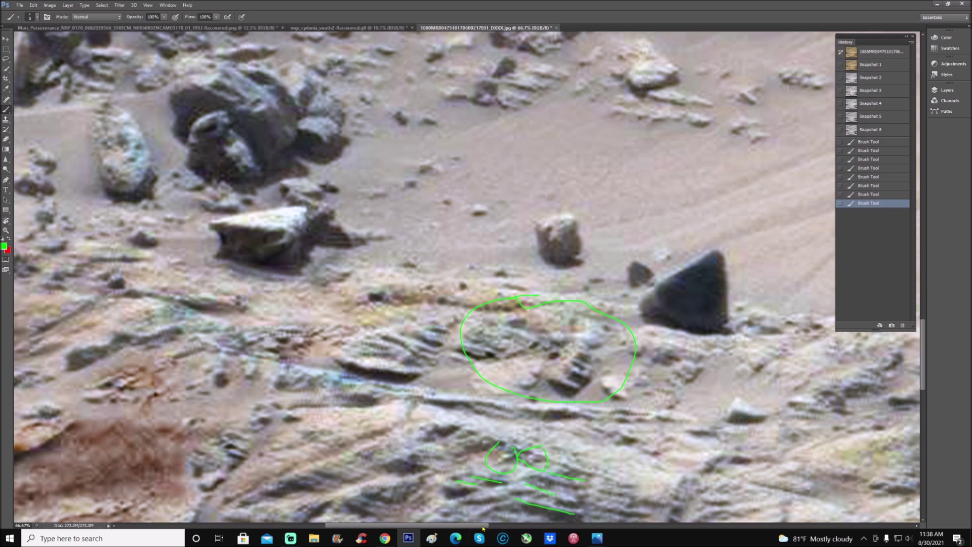
- Mark the slanted edge, two small round hollows and short layer lines inside the circled rock cluster in green
left_click_drag(483, 528, 498, 527)
scroll(492, 354, "down", 2)
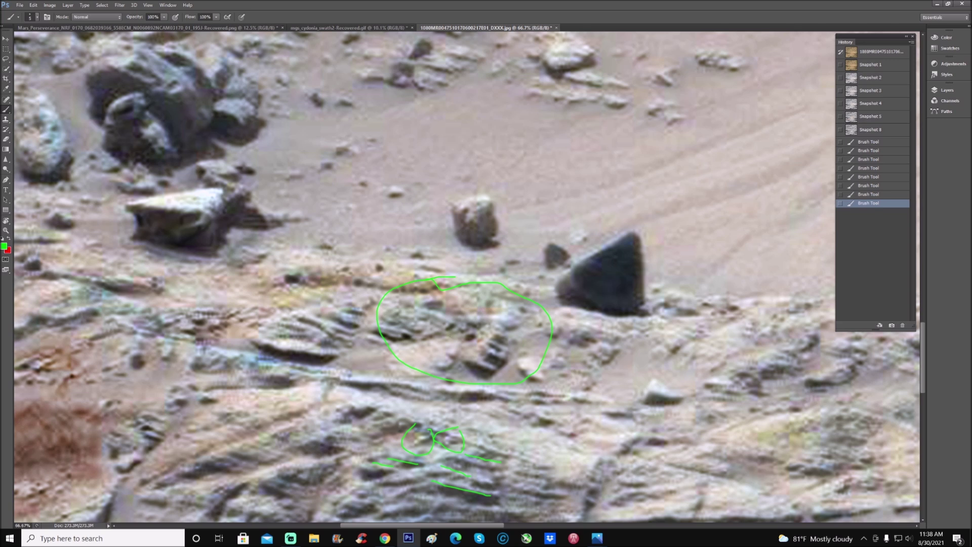
left_click_drag(424, 304, 506, 346)
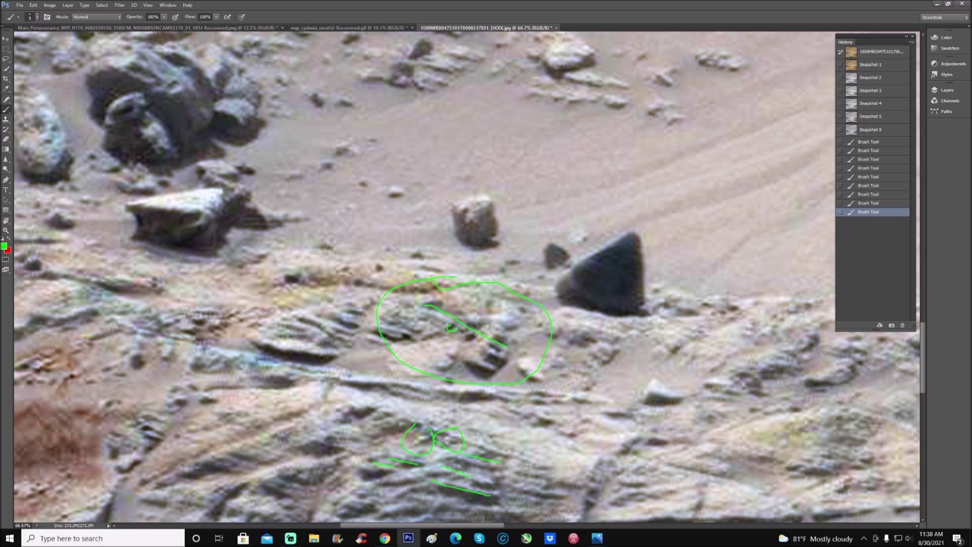
mouse_move(449, 328)
left_mouse_down()
mouse_move(500, 353)
mouse_move(494, 370)
left_mouse_up()
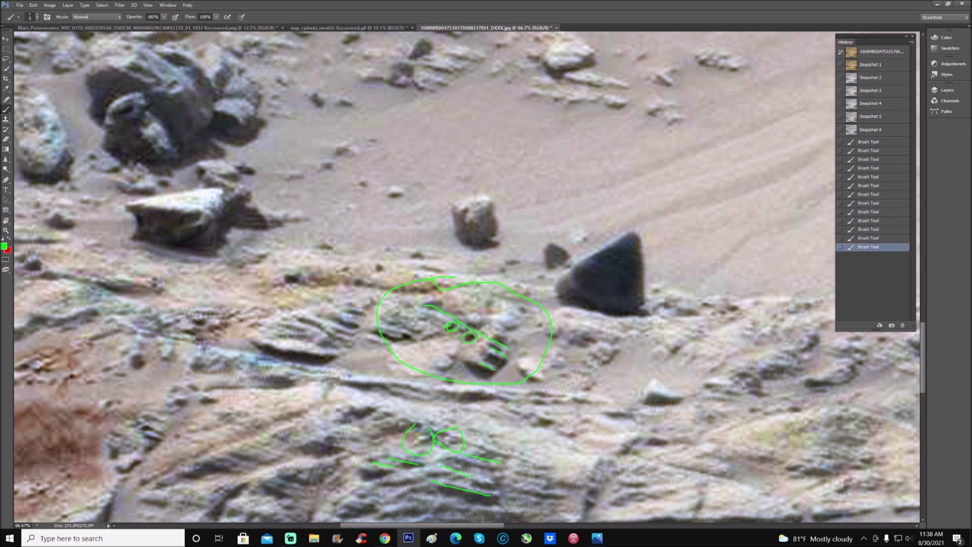
left_click_drag(380, 323, 409, 331)
- Circle in green the flat, light-topped overhanging rock below the large dark boulders
left_click_drag(195, 246, 402, 277)
mouse_move(397, 205)
left_mouse_down()
mouse_move(329, 209)
mouse_move(350, 300)
mouse_move(481, 250)
mouse_move(405, 188)
mouse_move(312, 210)
left_mouse_up()
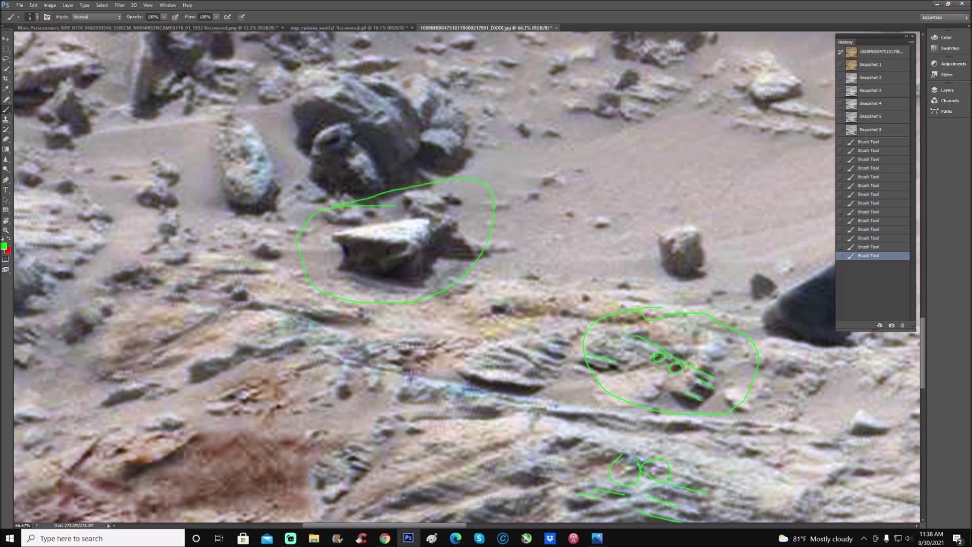
scroll(466, 277, "up", 5)
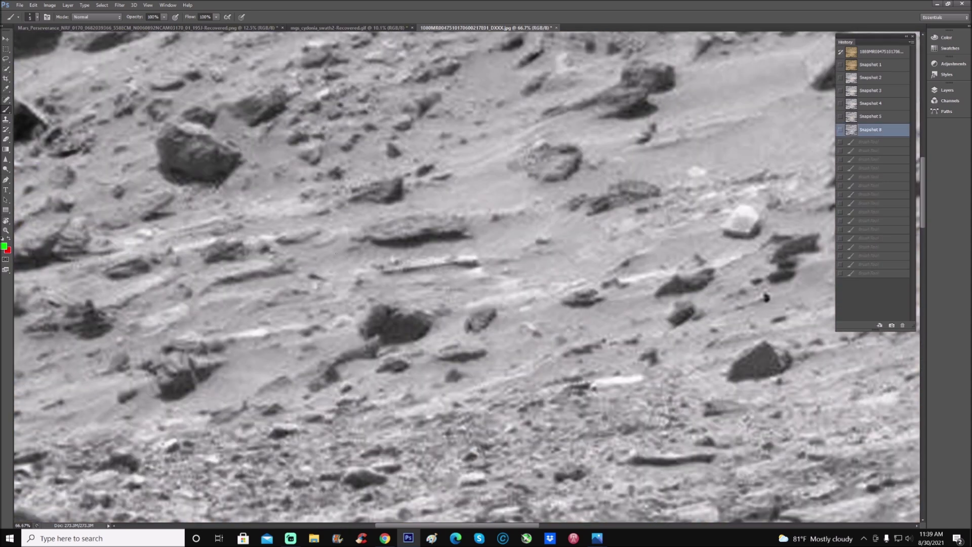
- Clear the marks by restoring the last, grayscale snapshot and circle the long, thin bright slab on the slope in green
scroll(466, 276, "up", 5)
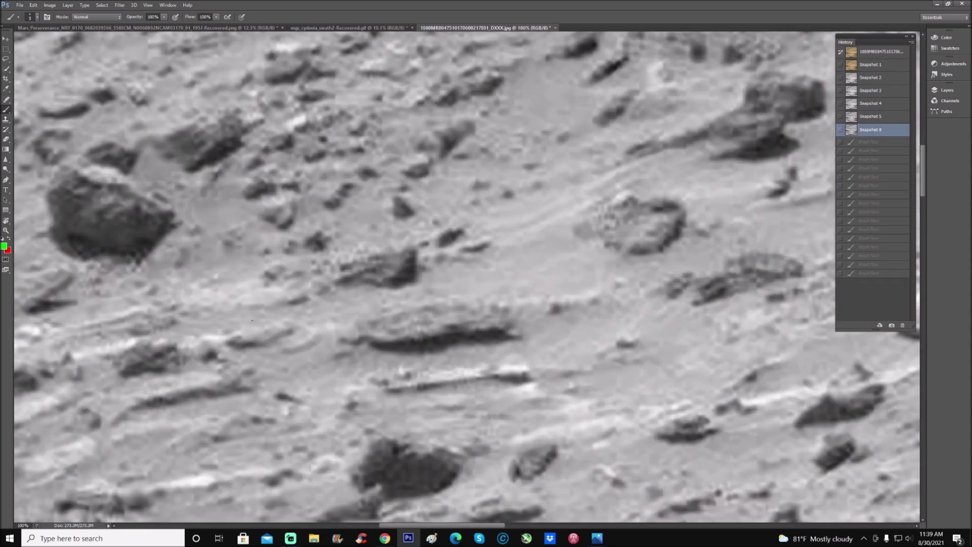
mouse_move(406, 350)
left_mouse_down()
mouse_move(371, 362)
mouse_move(461, 401)
mouse_move(556, 355)
mouse_move(405, 348)
left_mouse_up()
scroll(459, 340, "up", 3)
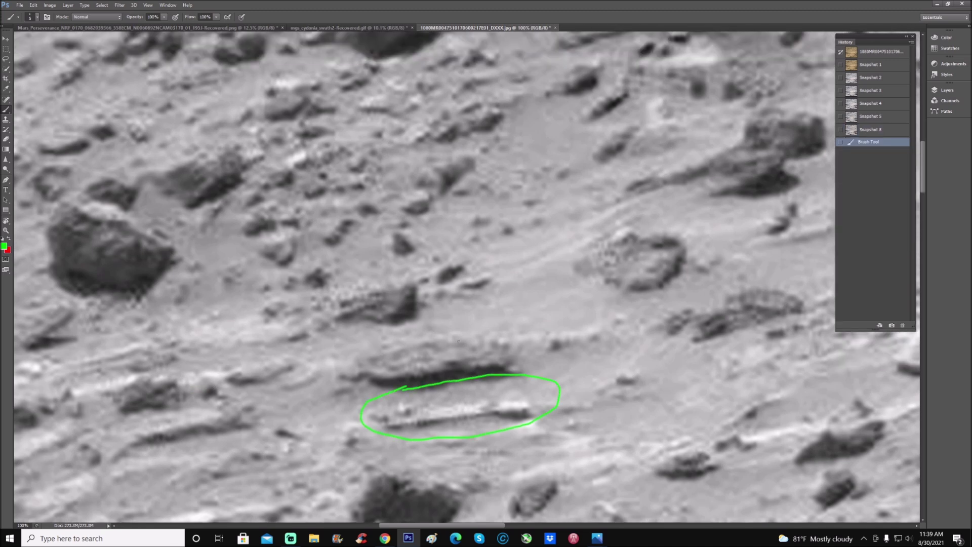
- Show the wider hillside around the circled bright slab at 33.33% magnification
key("ctrl+minus")
key("ctrl+minus")
key("ctrl+minus")
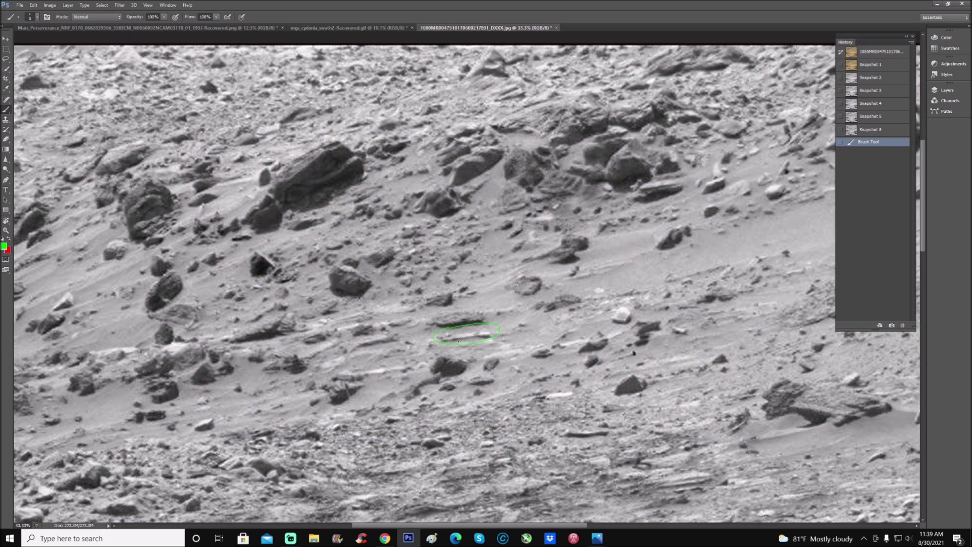
scroll(459, 341, "up", 1)
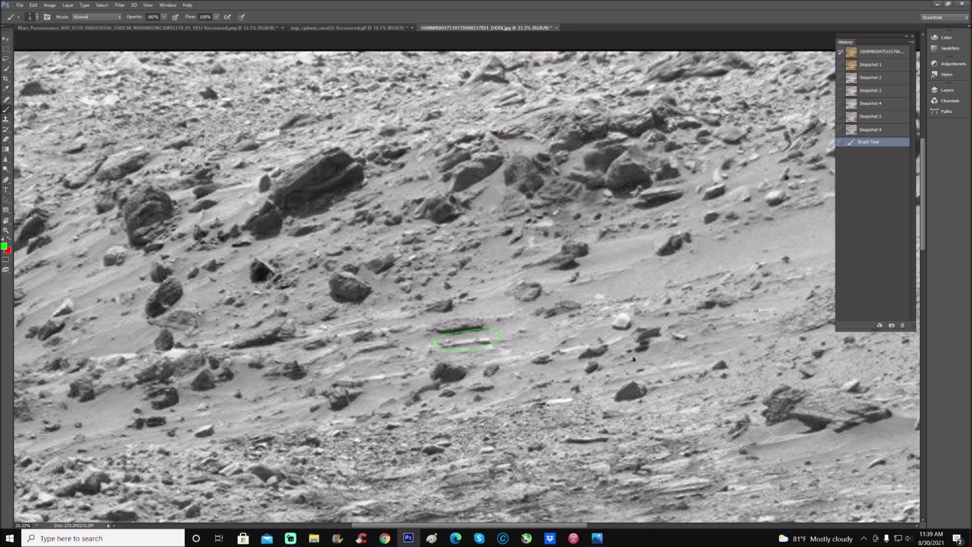